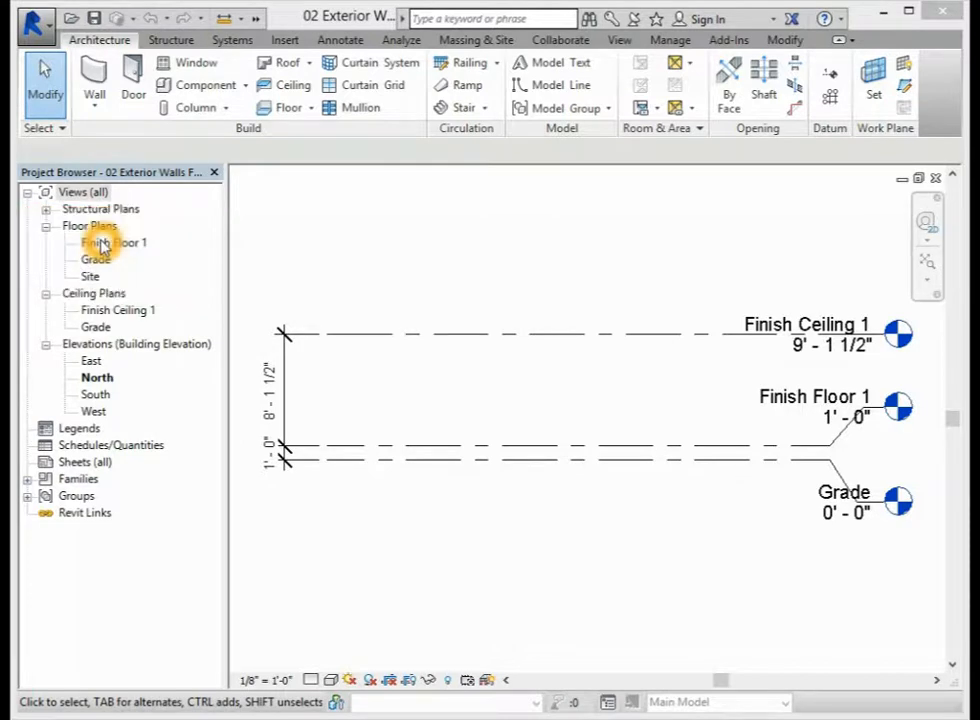
- Open the Finish Floor 1 floor plan and start a wall using the Basic Wall type Generic - 6"
double_click(104, 243)
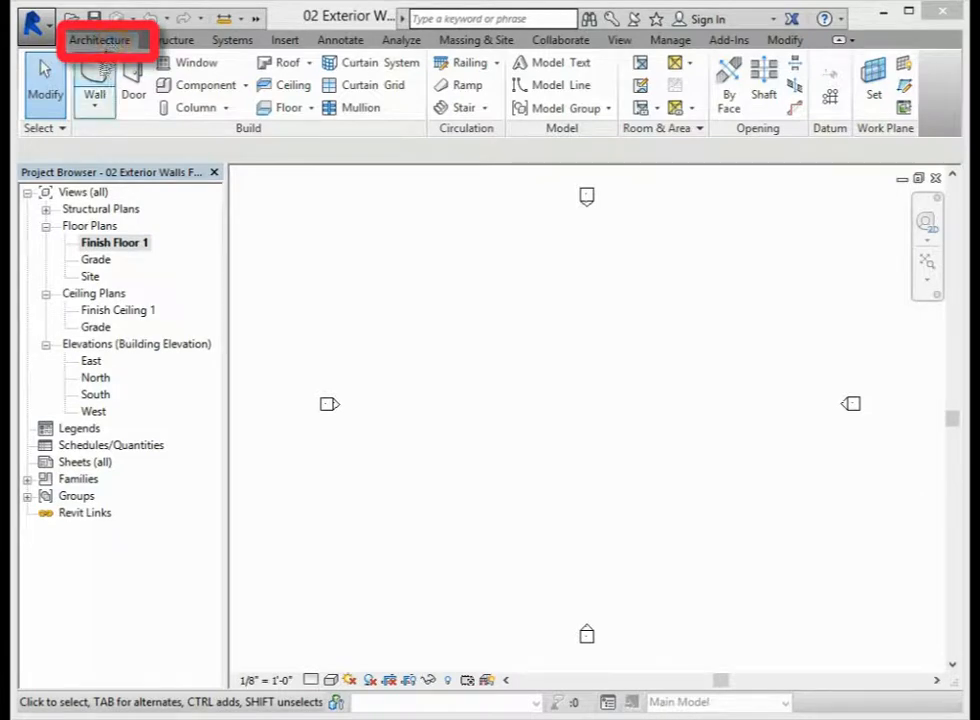
click(97, 84)
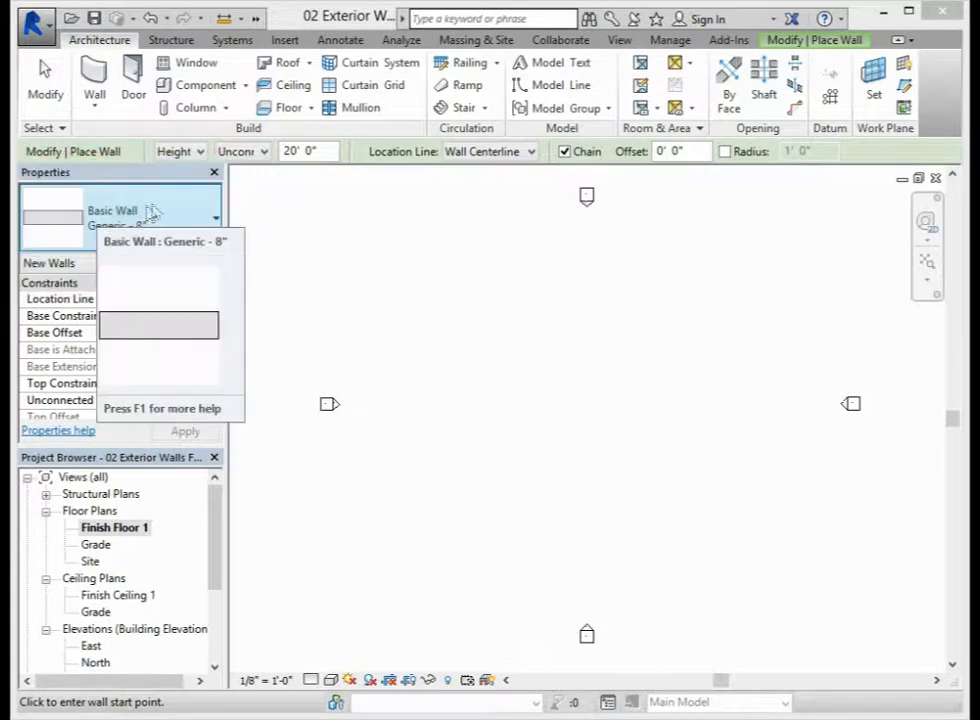
click(249, 287)
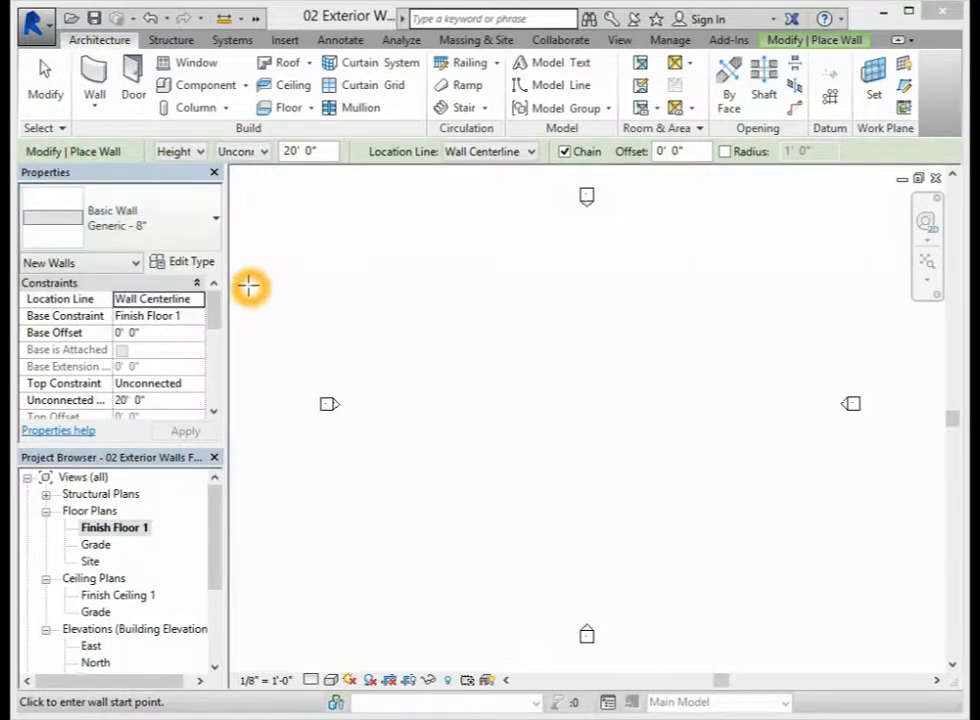
click(204, 263)
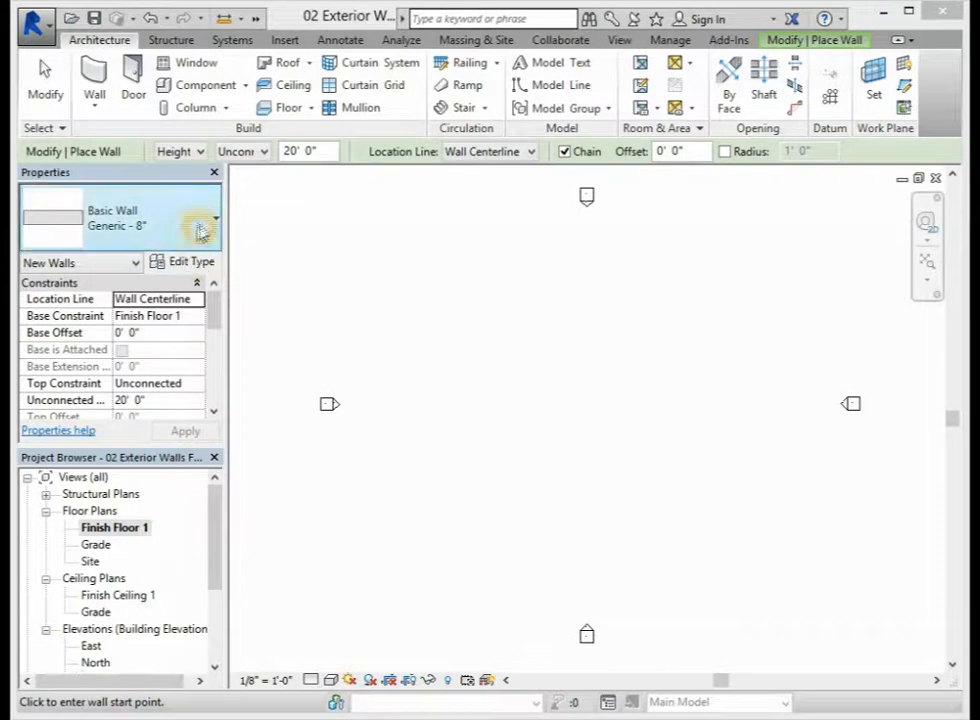
click(215, 224)
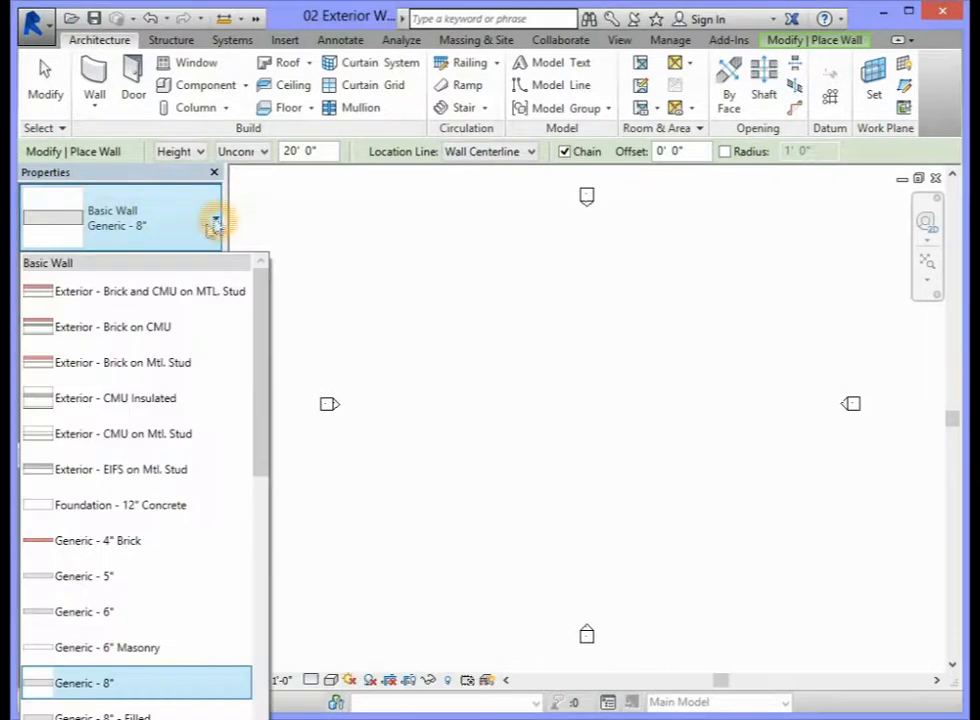
click(110, 615)
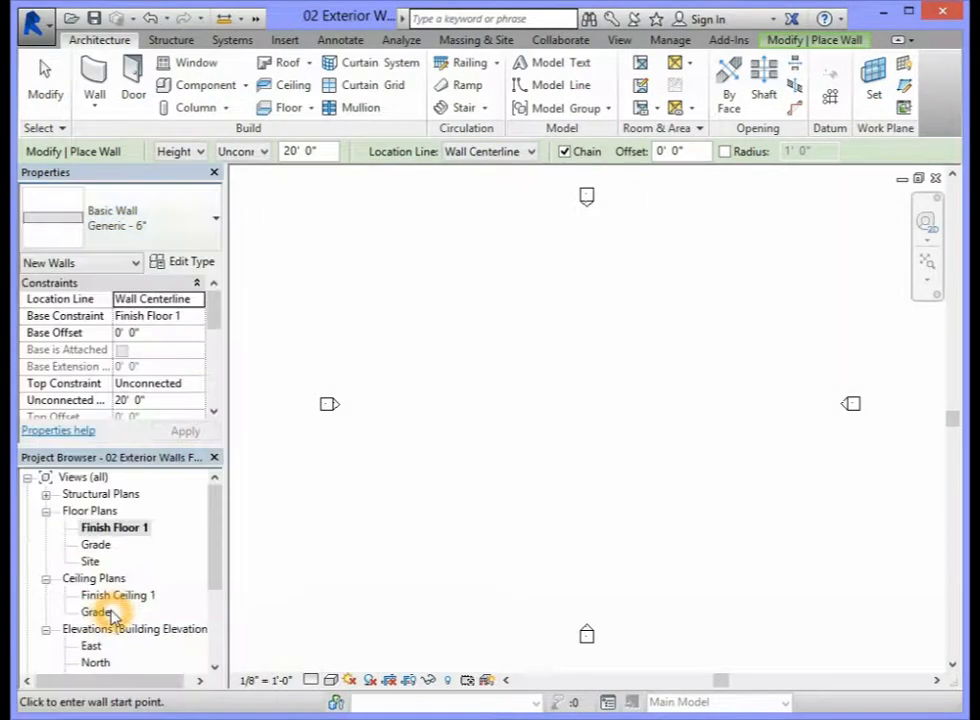
- Duplicate the Generic - 6" wall type under the name Exterior - 4" Brick
click(183, 263)
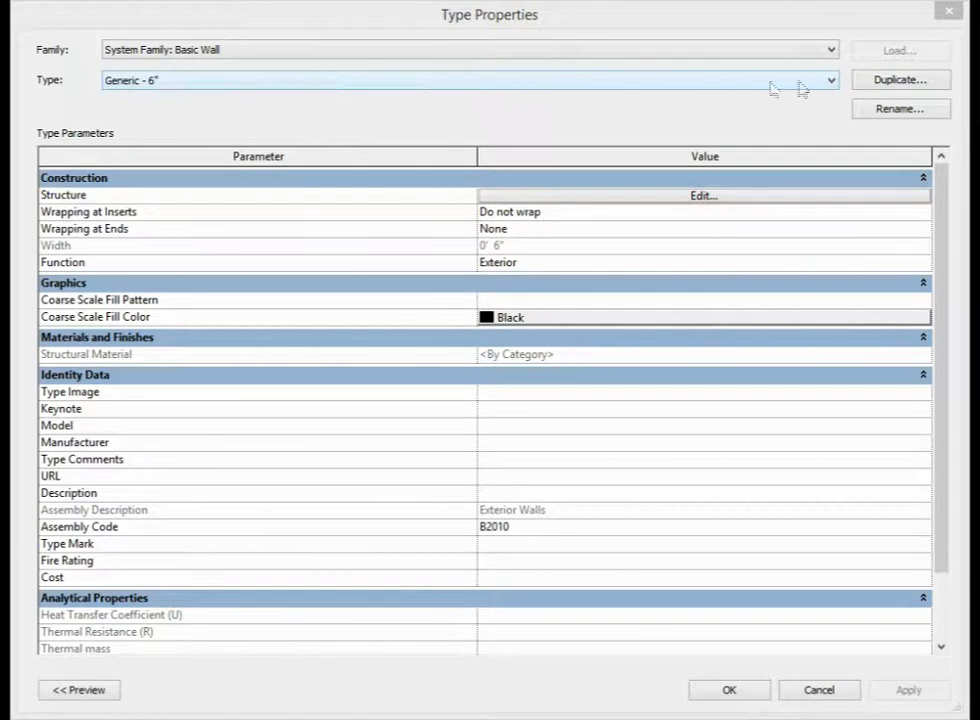
click(893, 82)
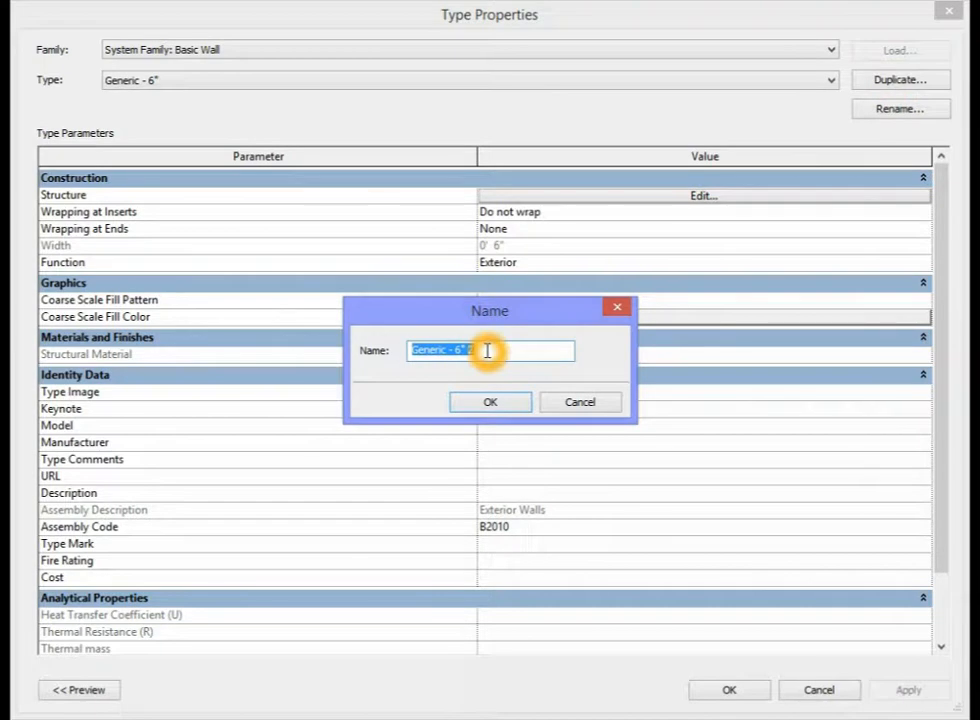
text(Exter)
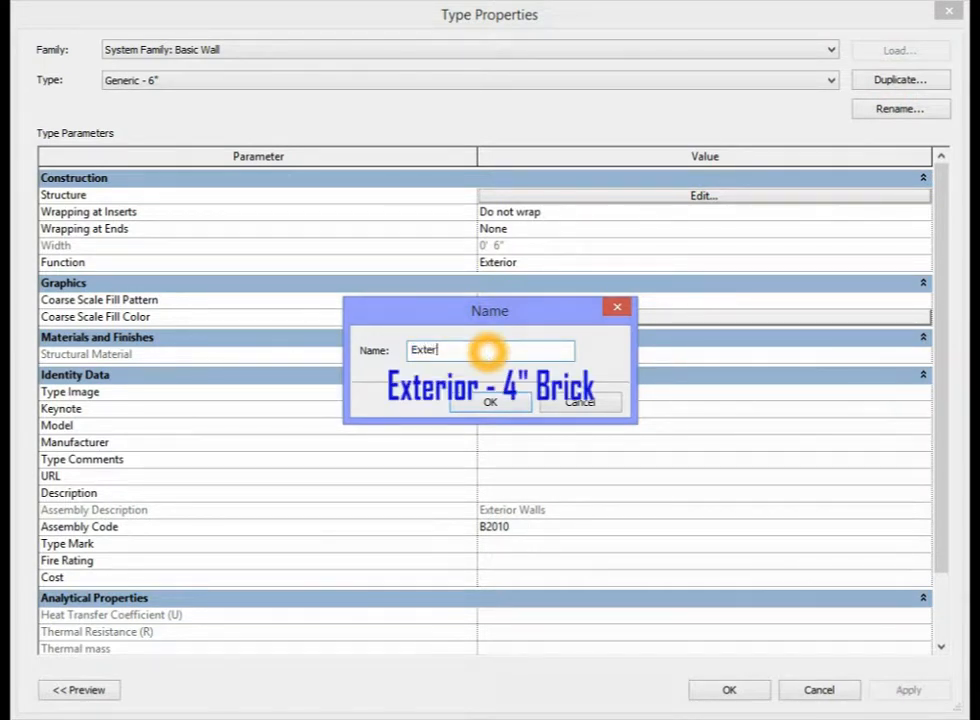
text(ior - 4" Brick)
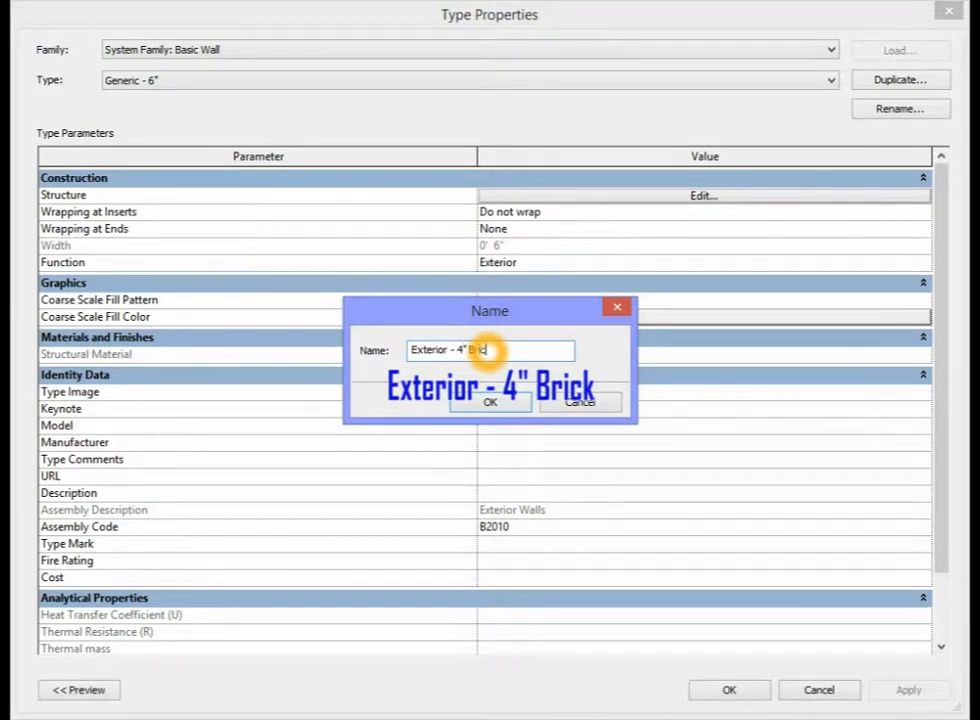
click(502, 404)
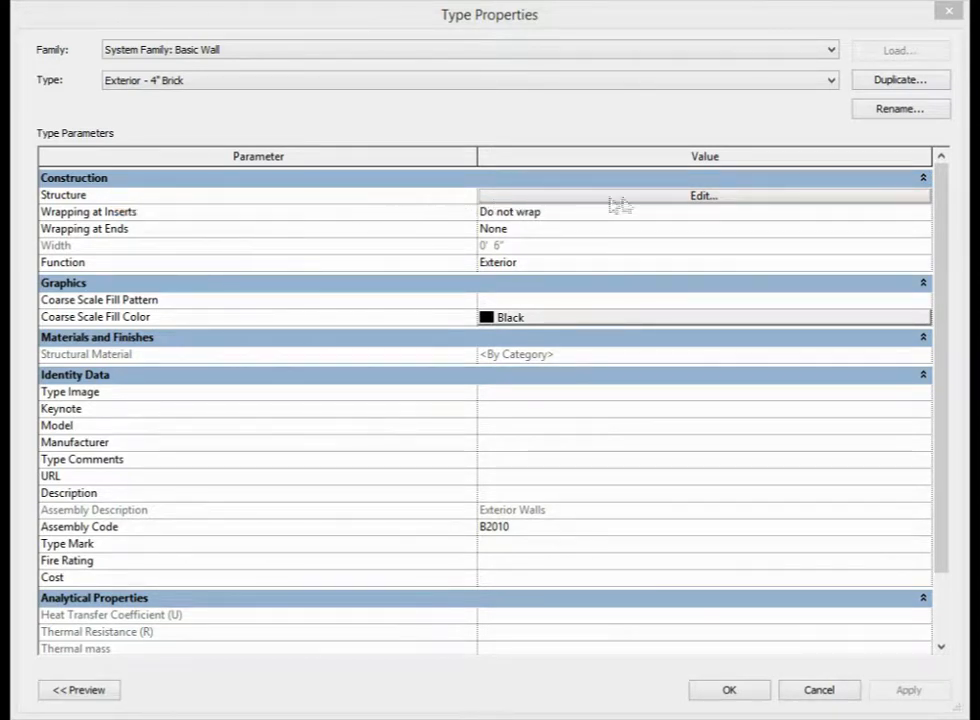
- Edit the new wall type's structure and assign the Softwood, Lumber material to the Structure [1] layer
click(702, 199)
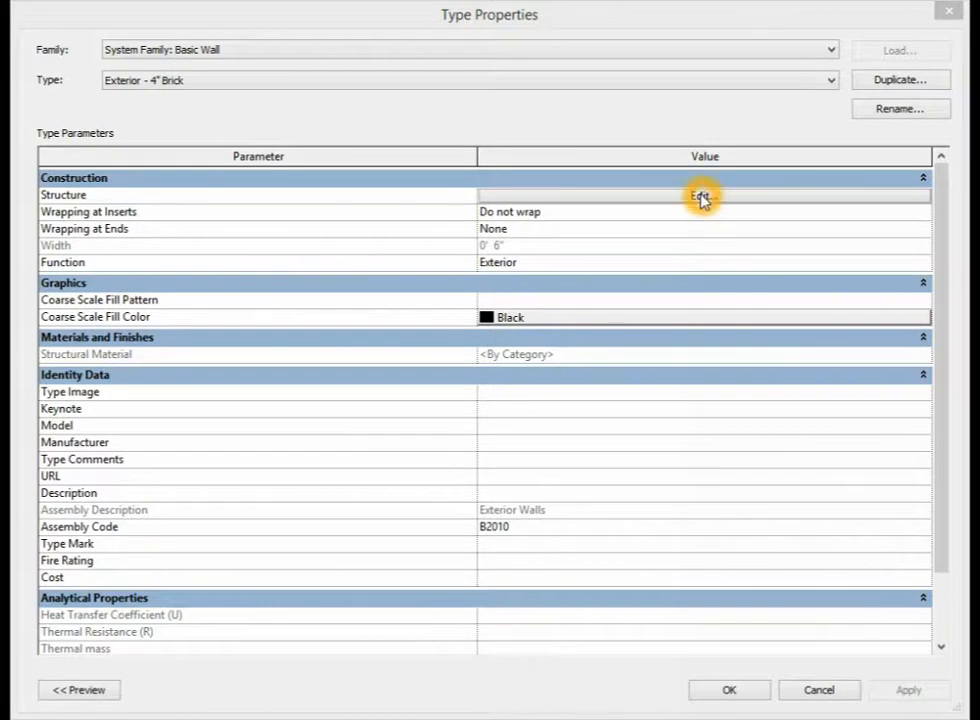
click(702, 199)
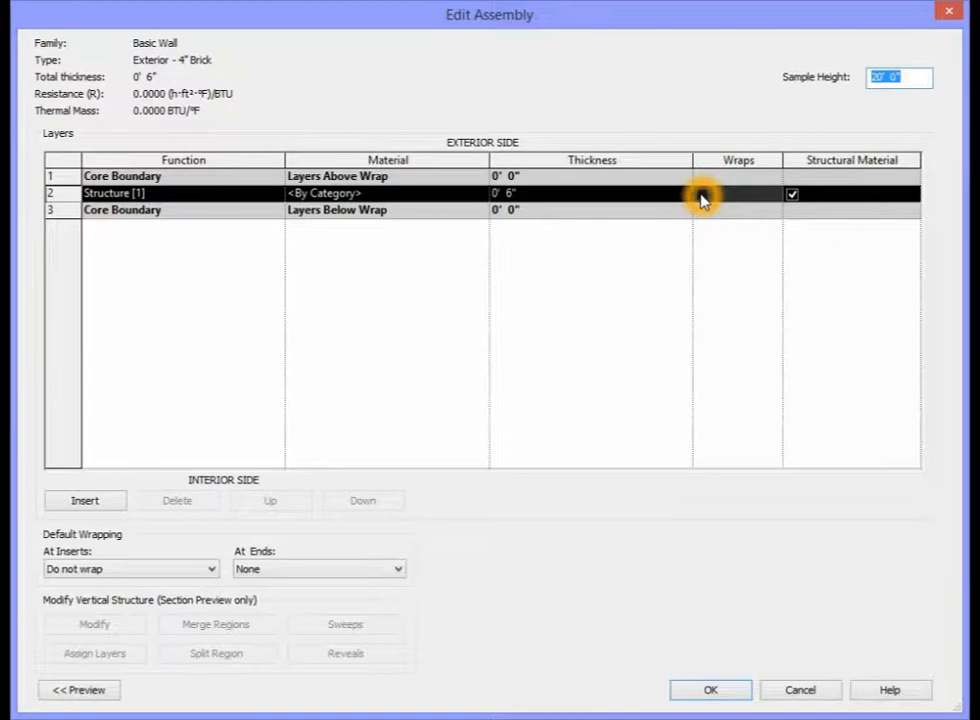
click(410, 199)
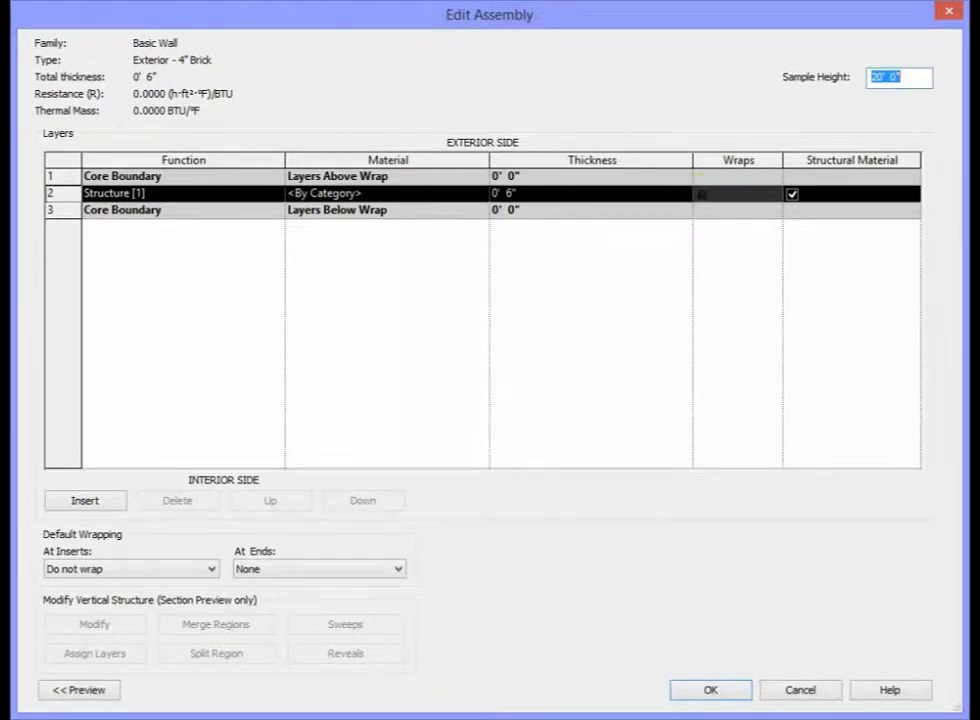
click(499, 500)
click(427, 412)
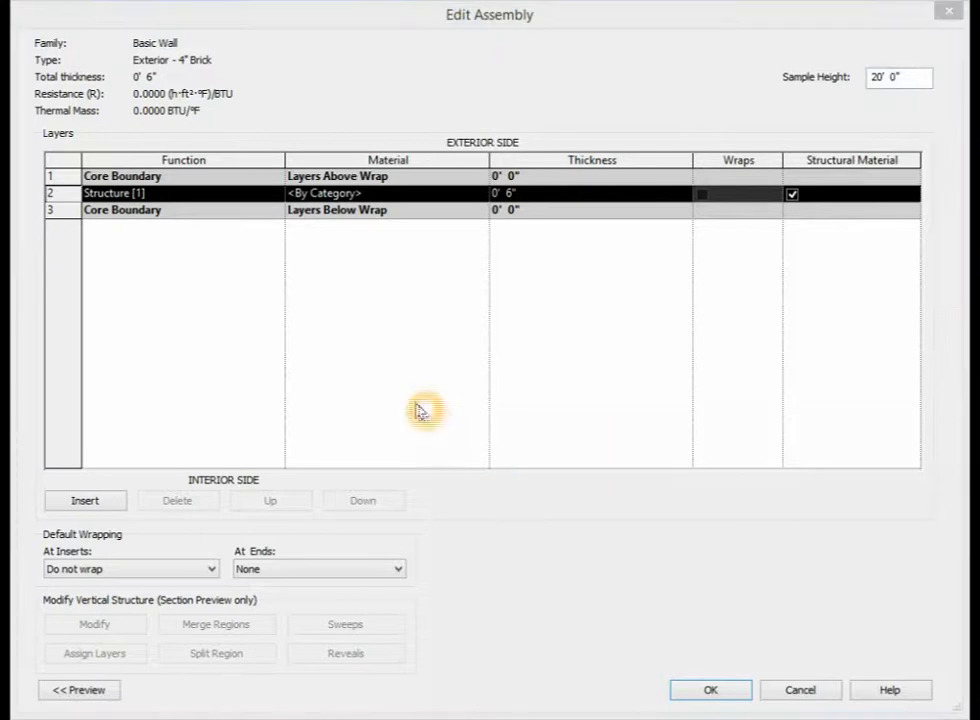
click(390, 377)
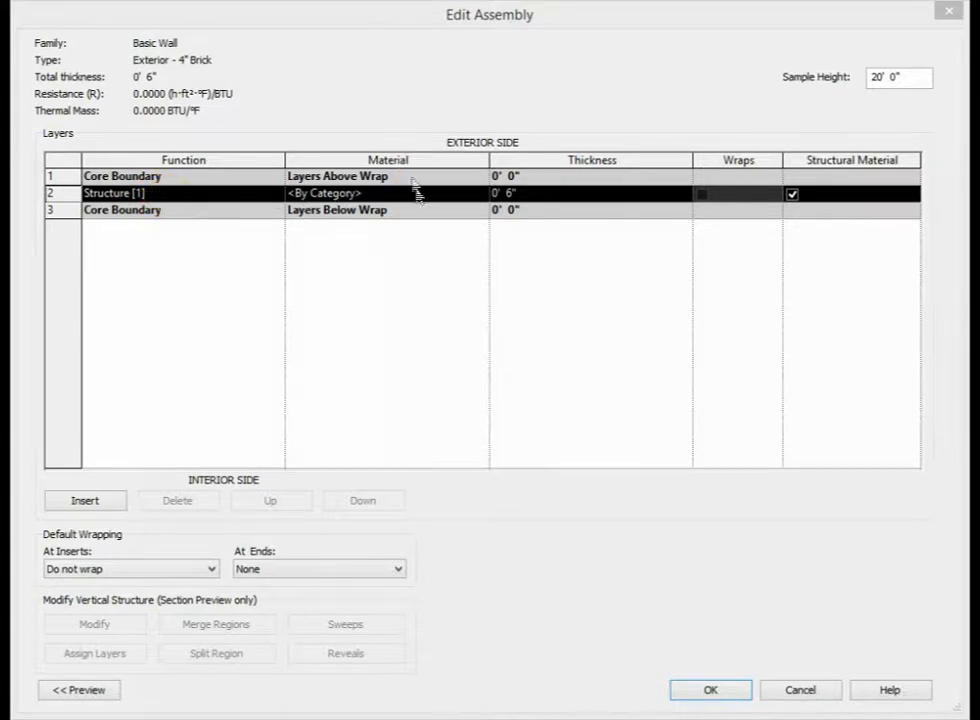
click(477, 194)
click(481, 195)
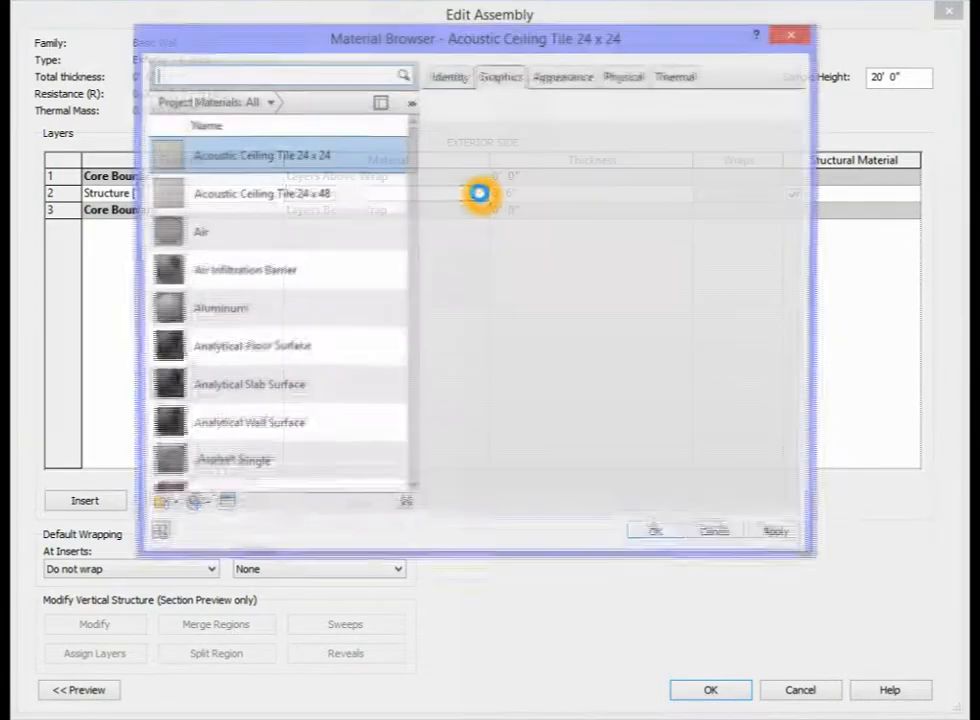
drag(414, 176, 414, 426)
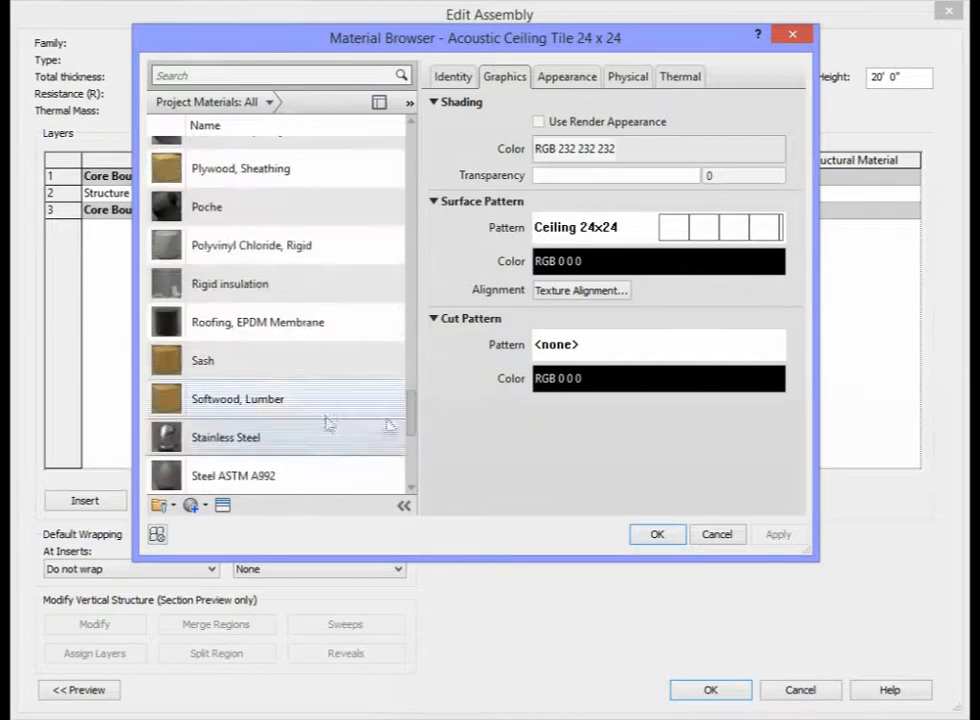
click(241, 402)
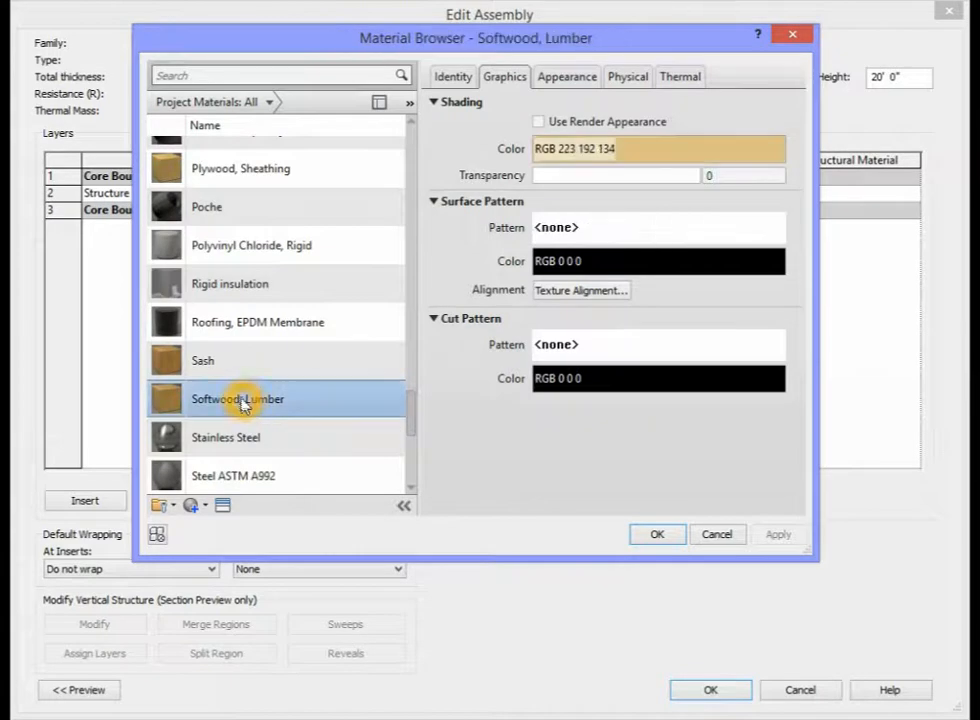
click(657, 536)
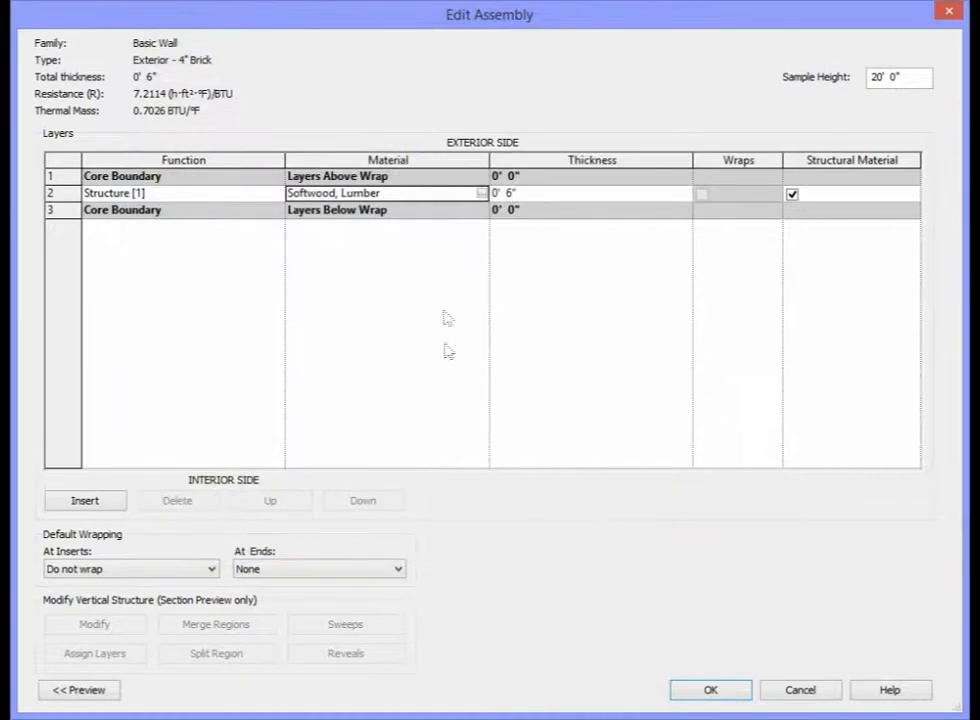
- Set the Softwood, Lumber structure layer's thickness to 3 1/2"
click(513, 194)
click(513, 194)
key(BackSpace)
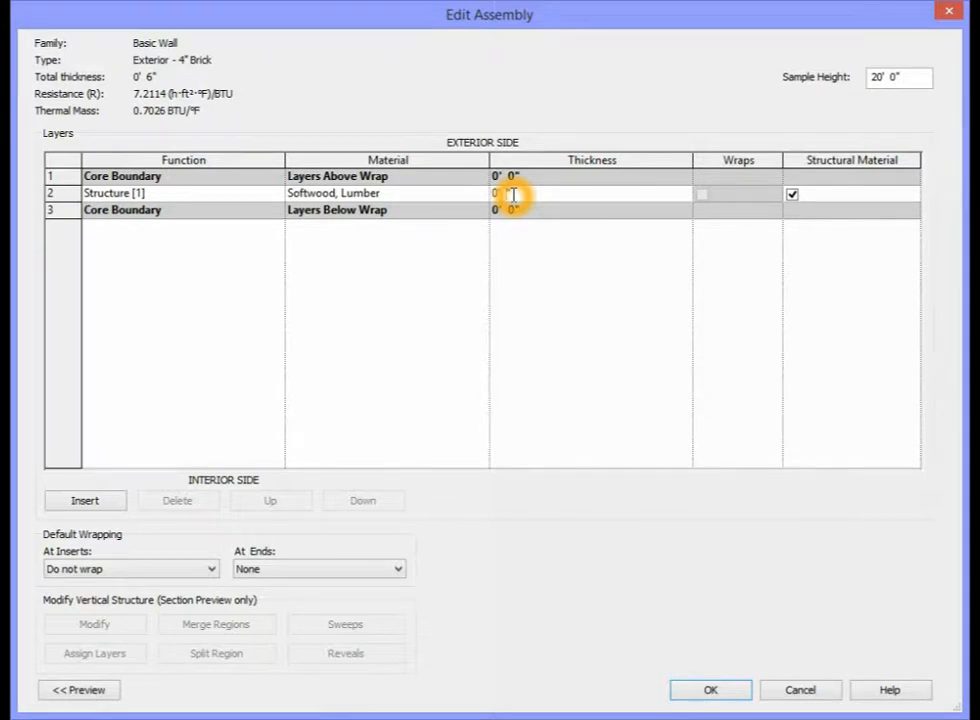
text(3)
text( 1/4)
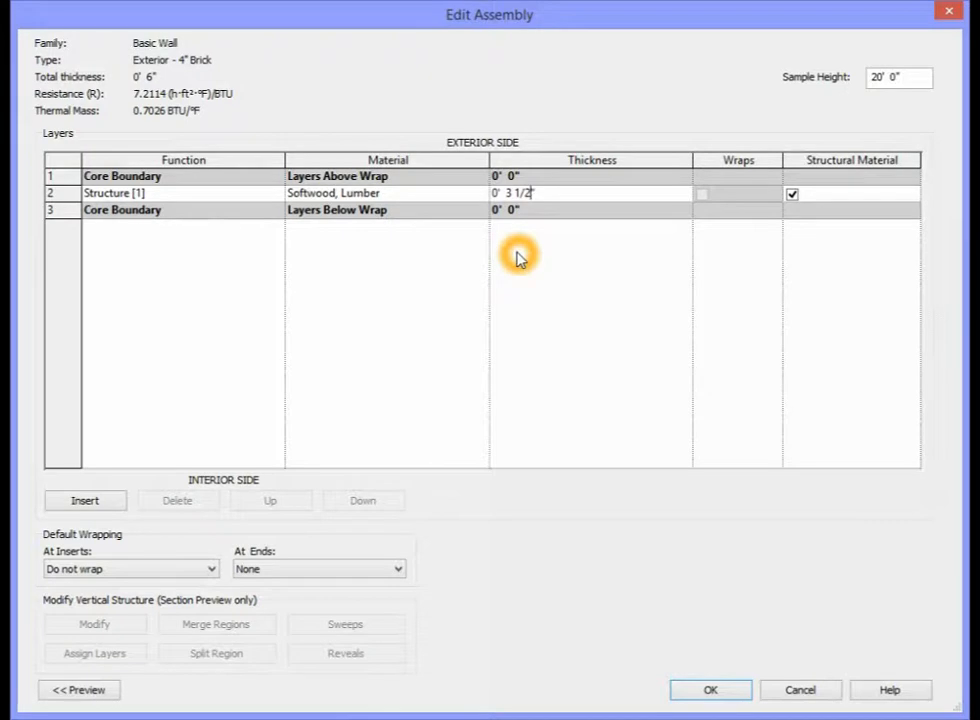
key(Tab)
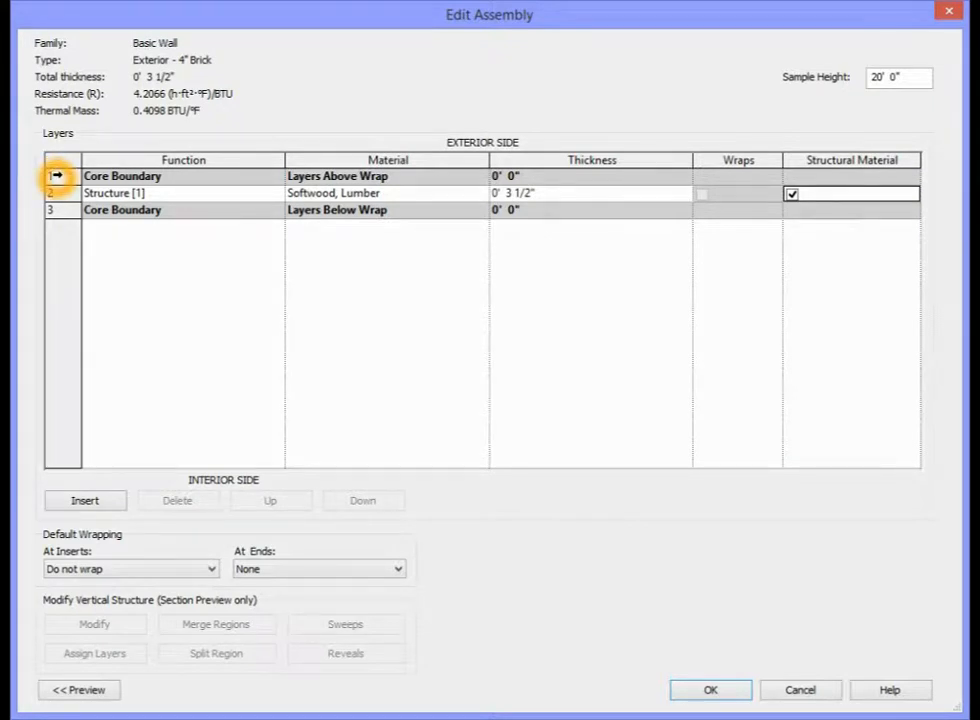
- Insert a layer above the exterior core boundary and set its function to Substrate [2]
click(56, 176)
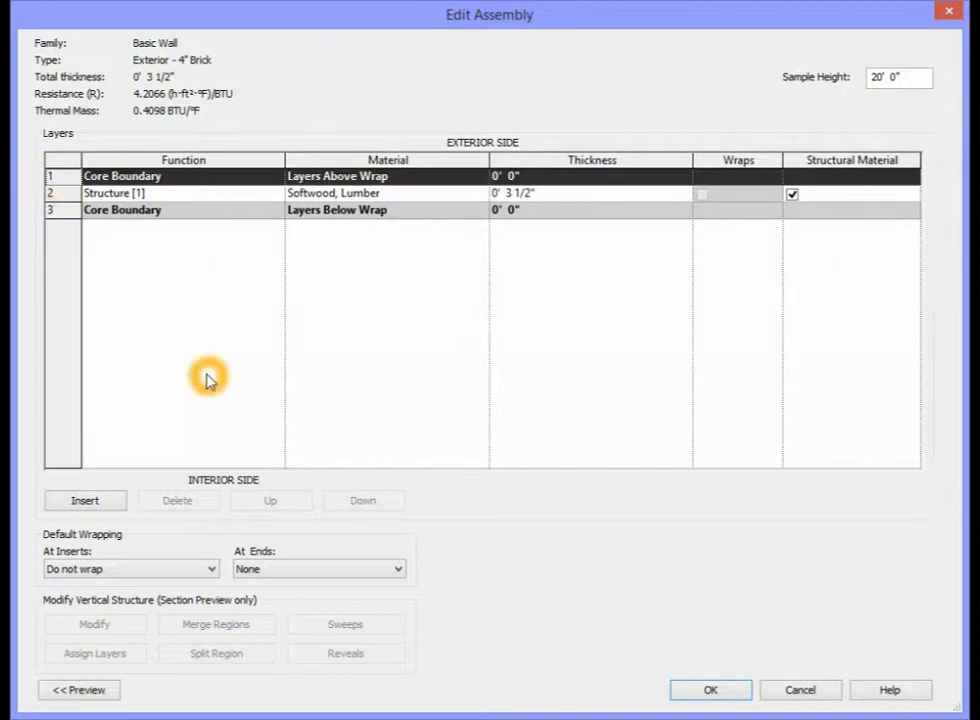
click(80, 502)
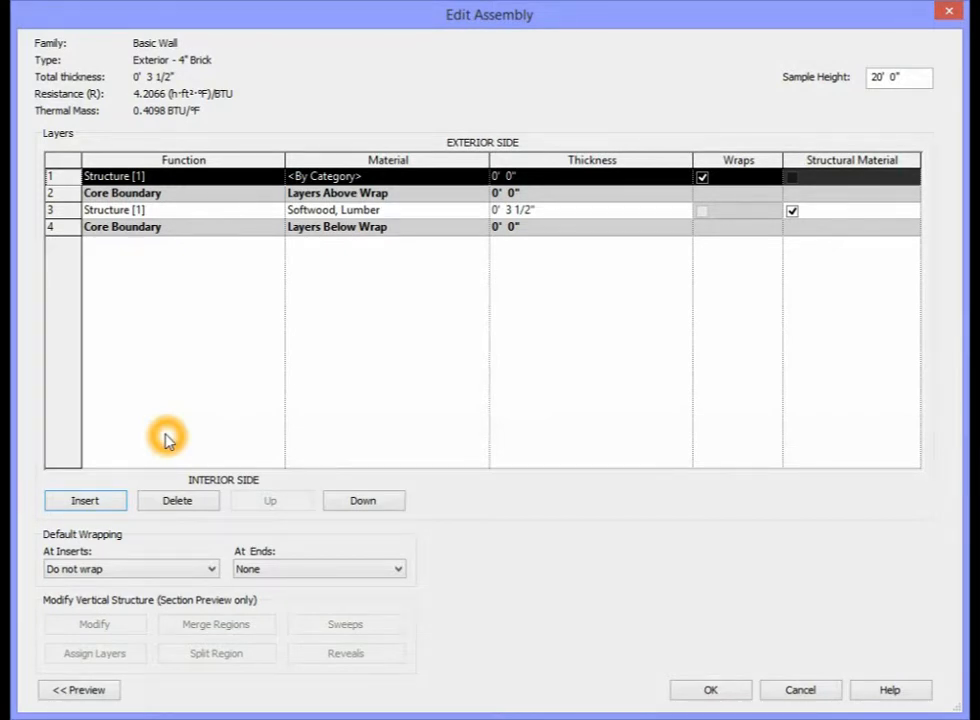
click(276, 178)
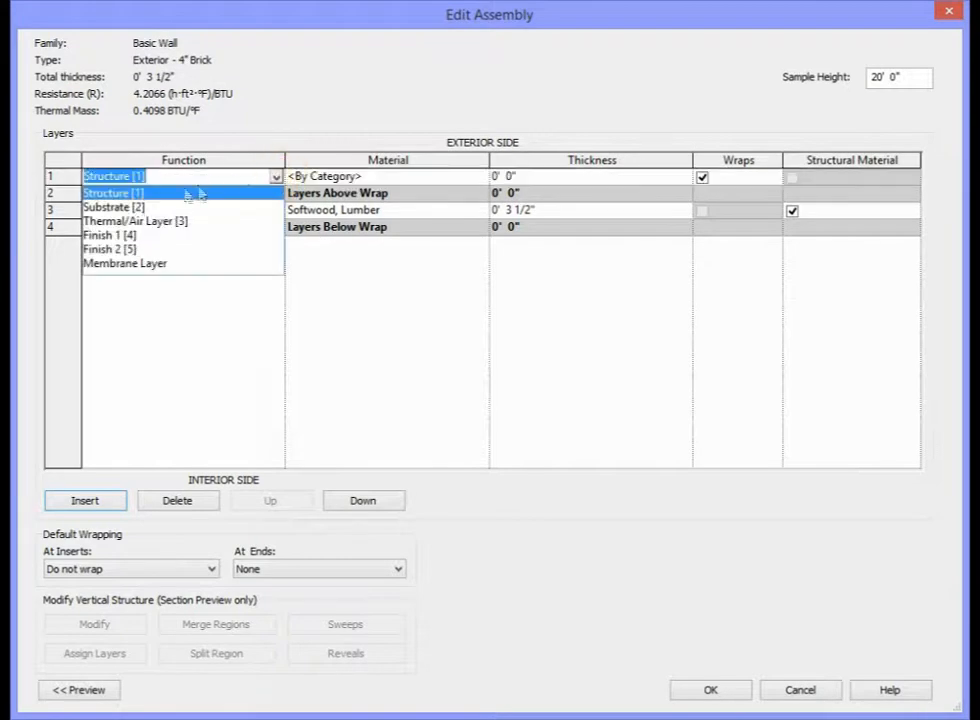
click(118, 208)
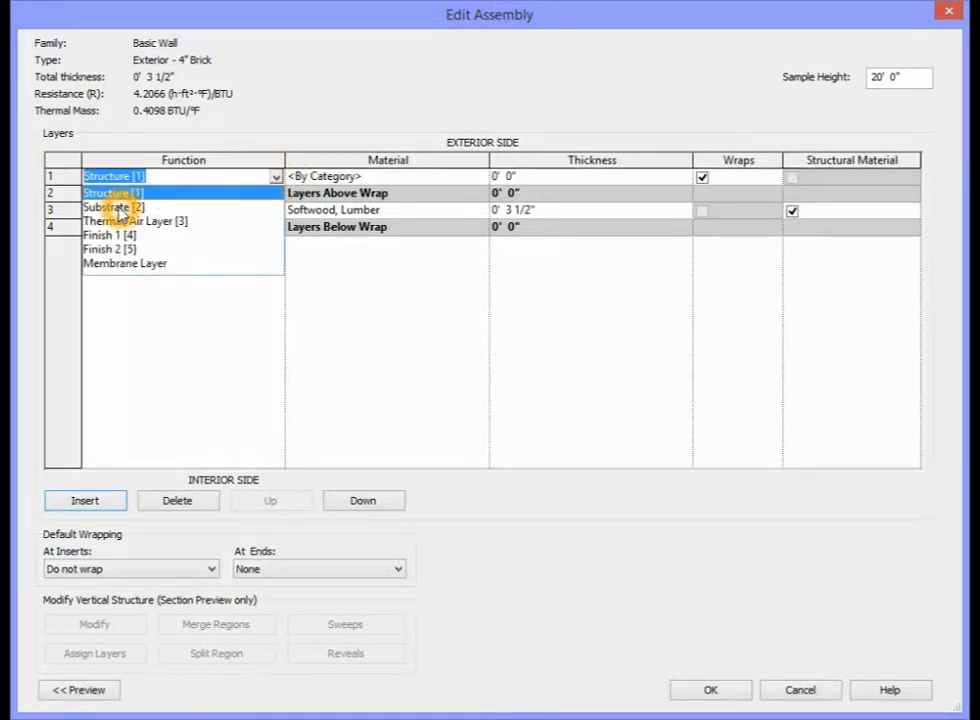
click(275, 180)
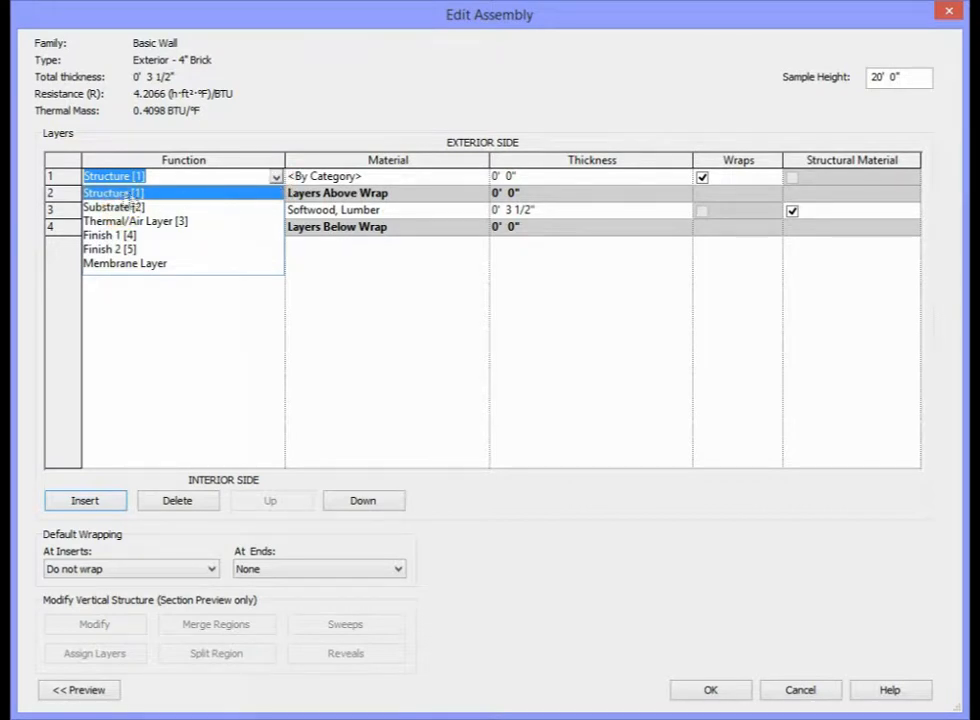
click(108, 212)
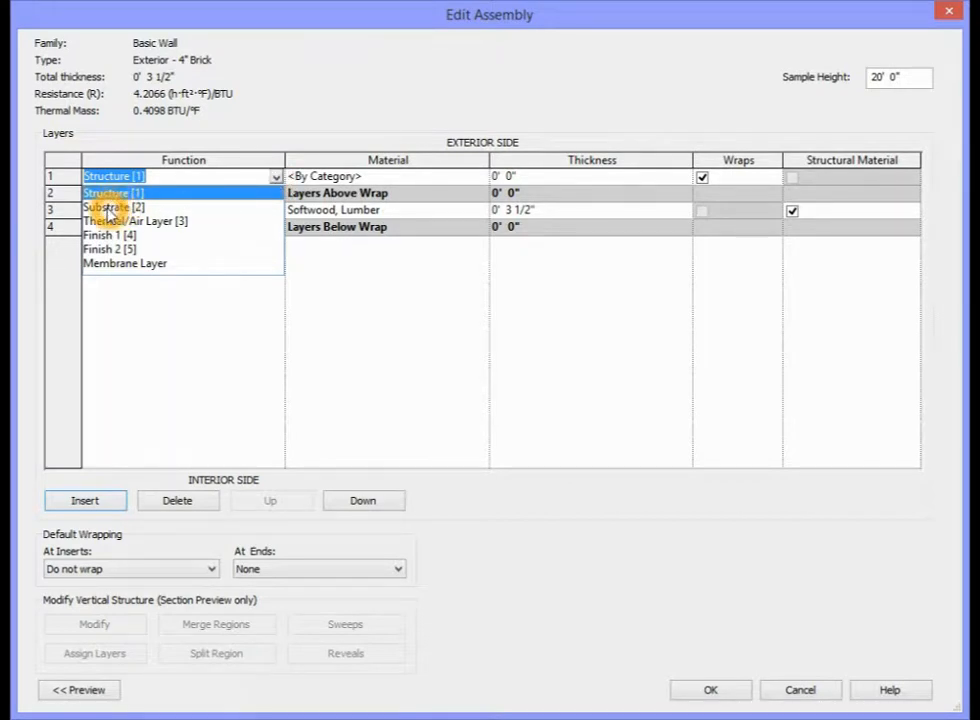
click(108, 210)
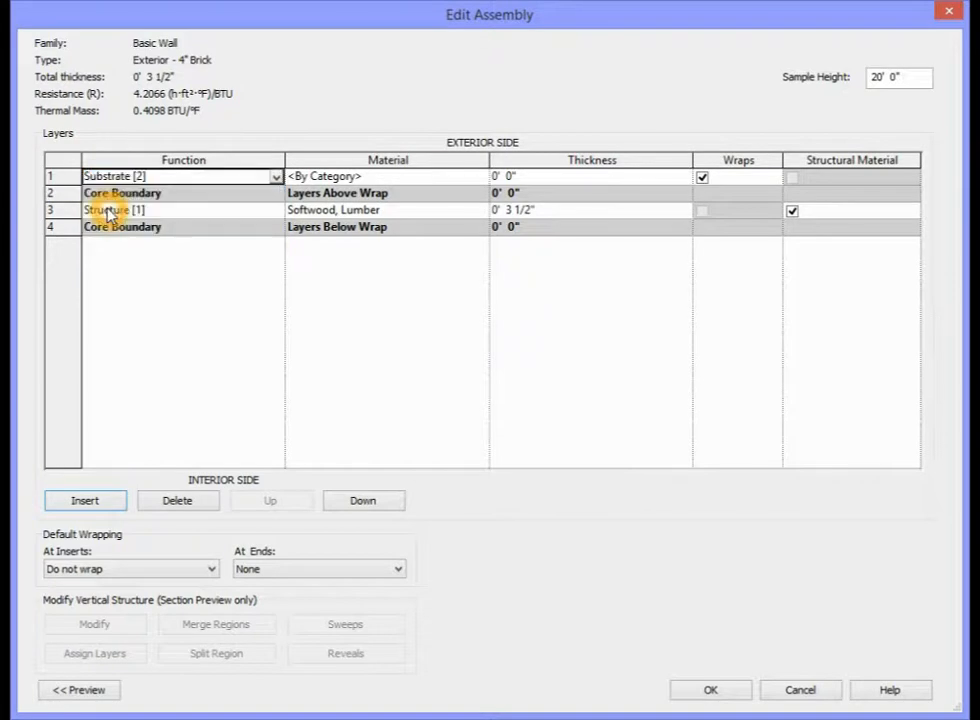
- Assign the Plywood, Sheathing material to the Substrate [2] layer
click(363, 177)
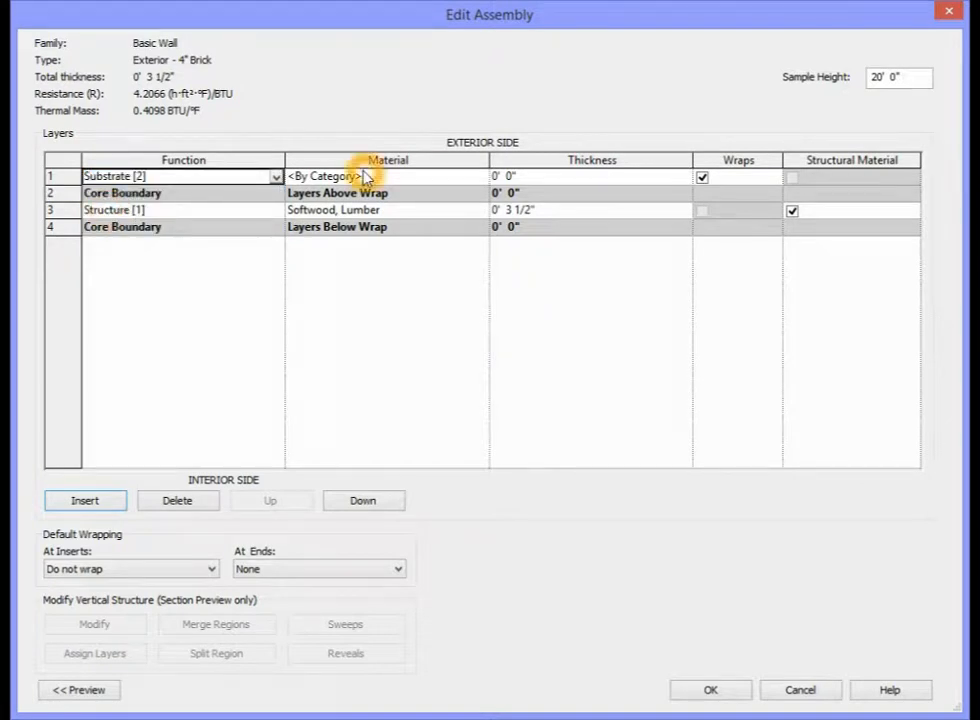
click(481, 177)
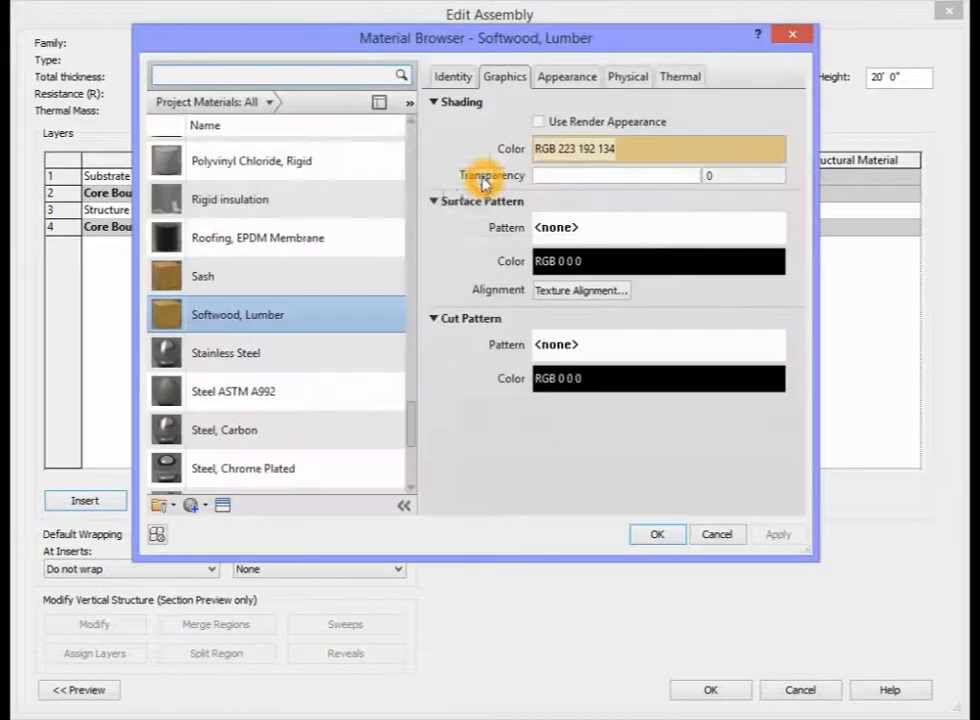
drag(413, 414, 416, 383)
click(268, 351)
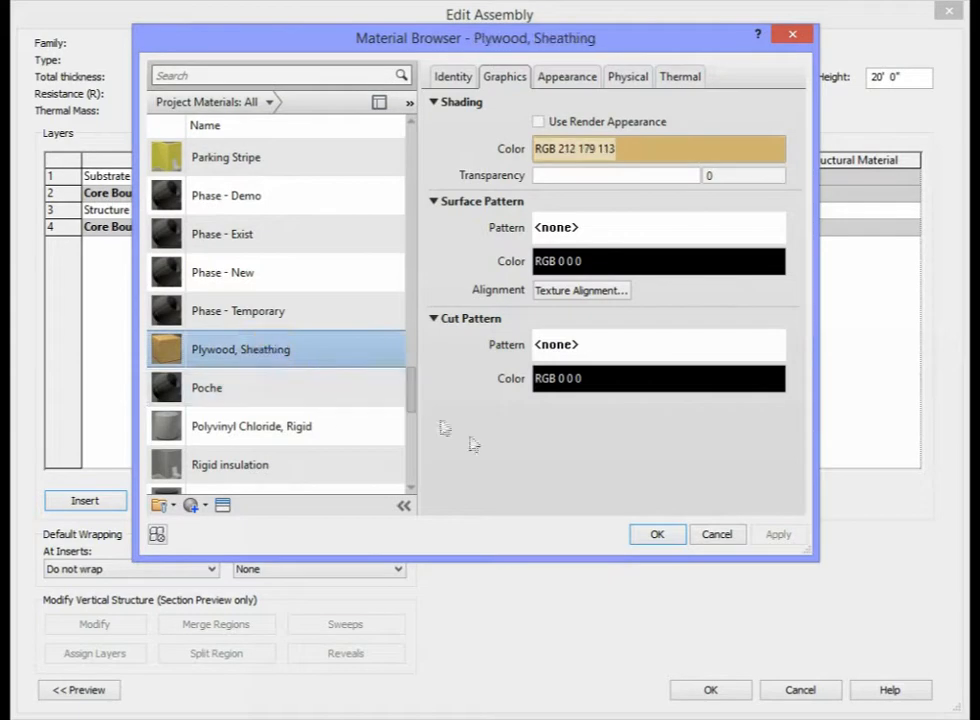
click(657, 534)
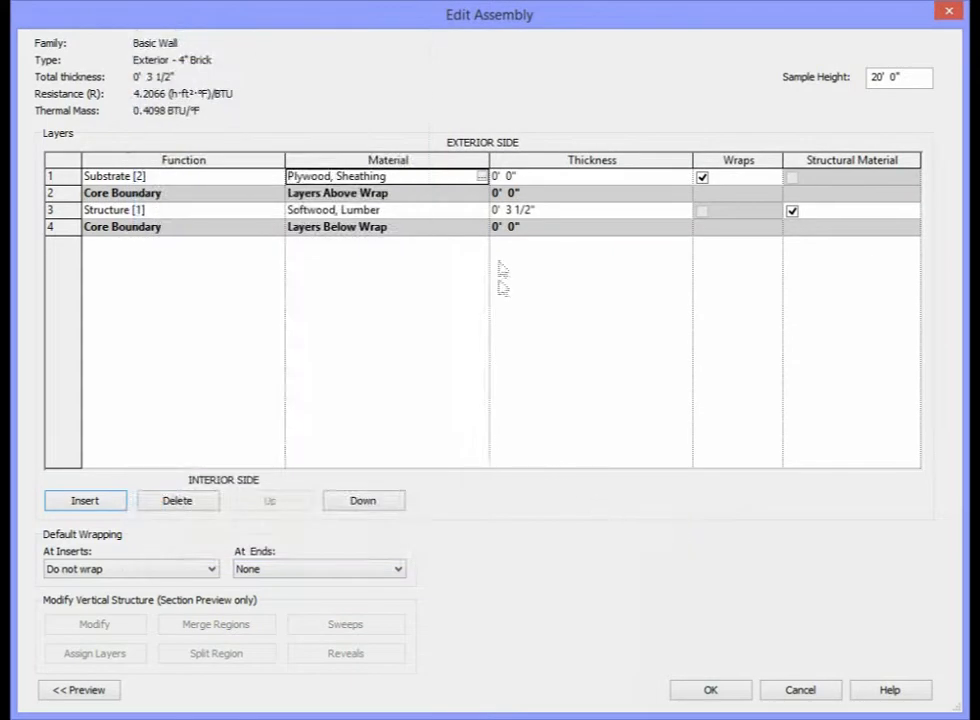
- Set the thickness of the Plywood, Sheathing substrate layer to 1/2"
click(510, 177)
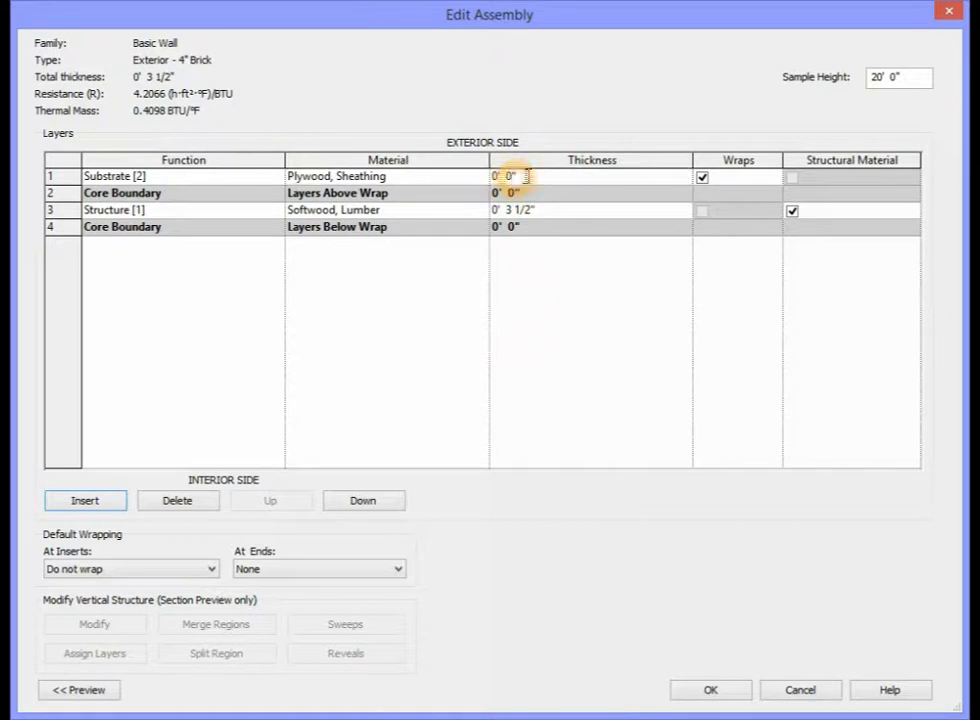
click(528, 177)
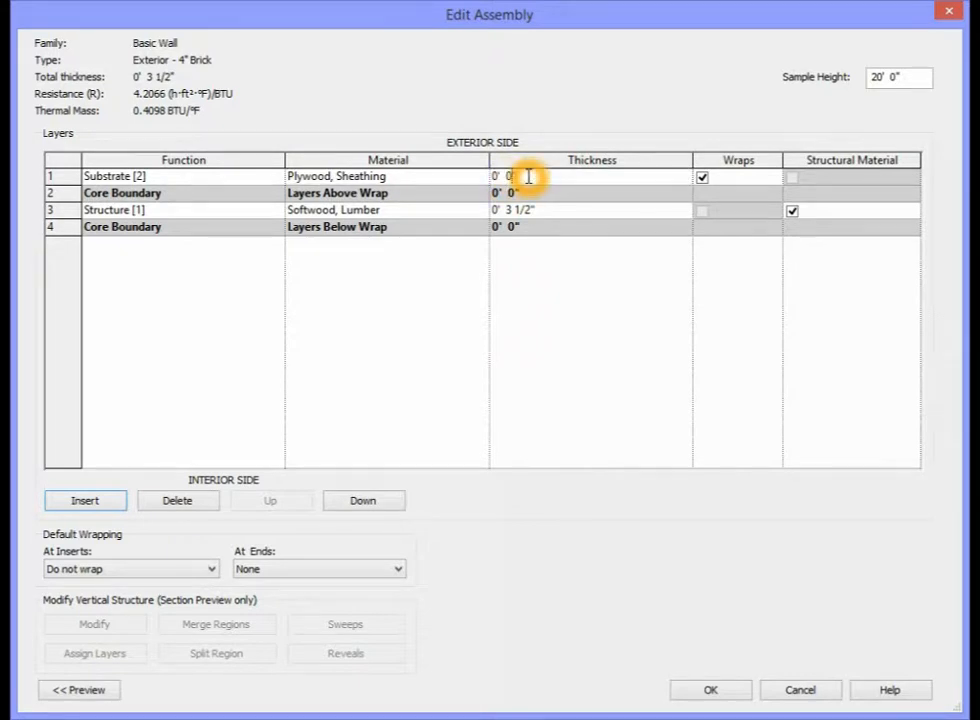
text(1/2)
key(BackSpace)
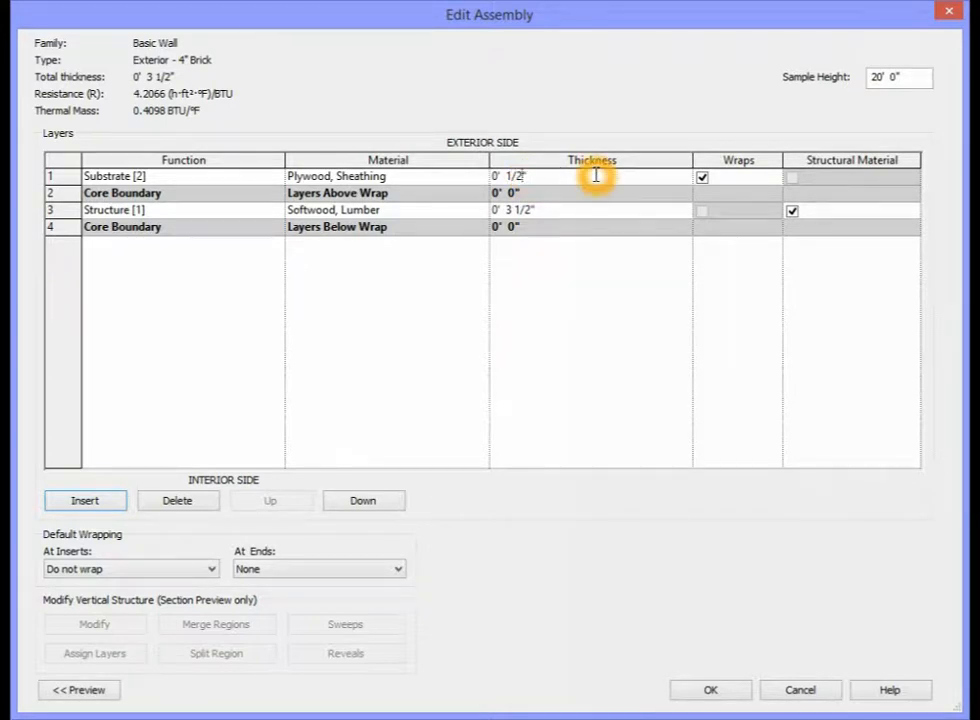
key(Tab)
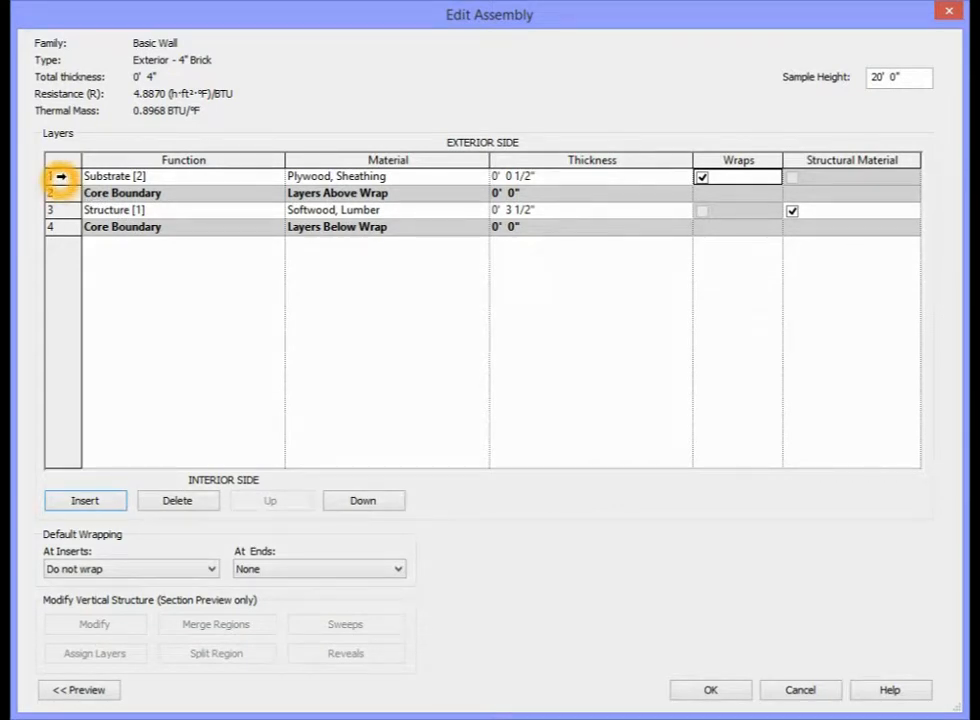
- Insert a layer on the exterior side of the plywood substrate and set its function to Membrane Layer
click(58, 176)
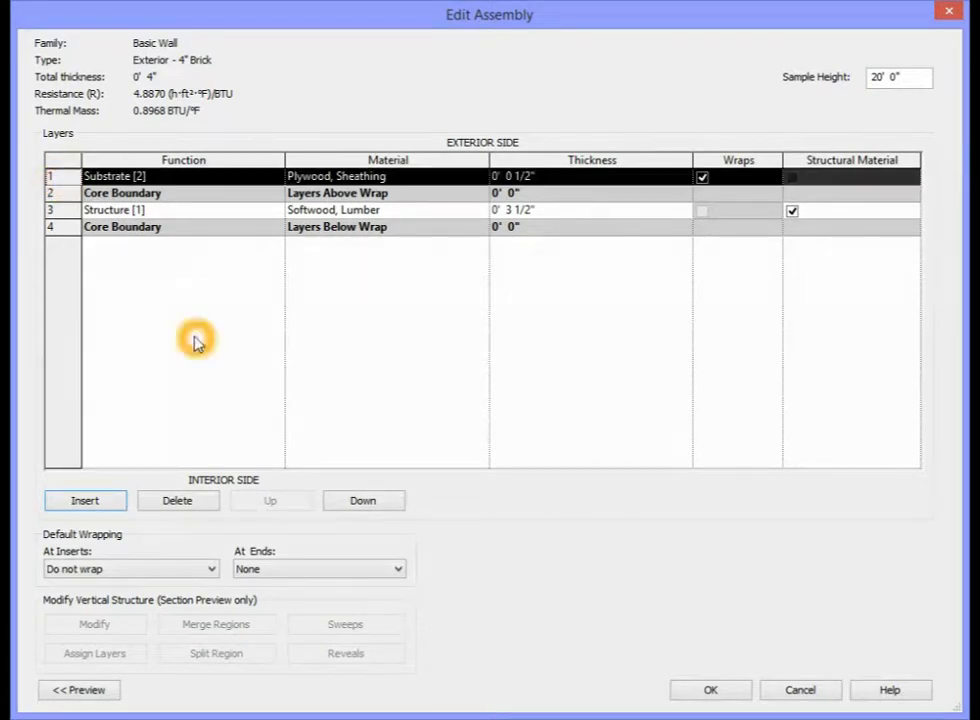
click(86, 501)
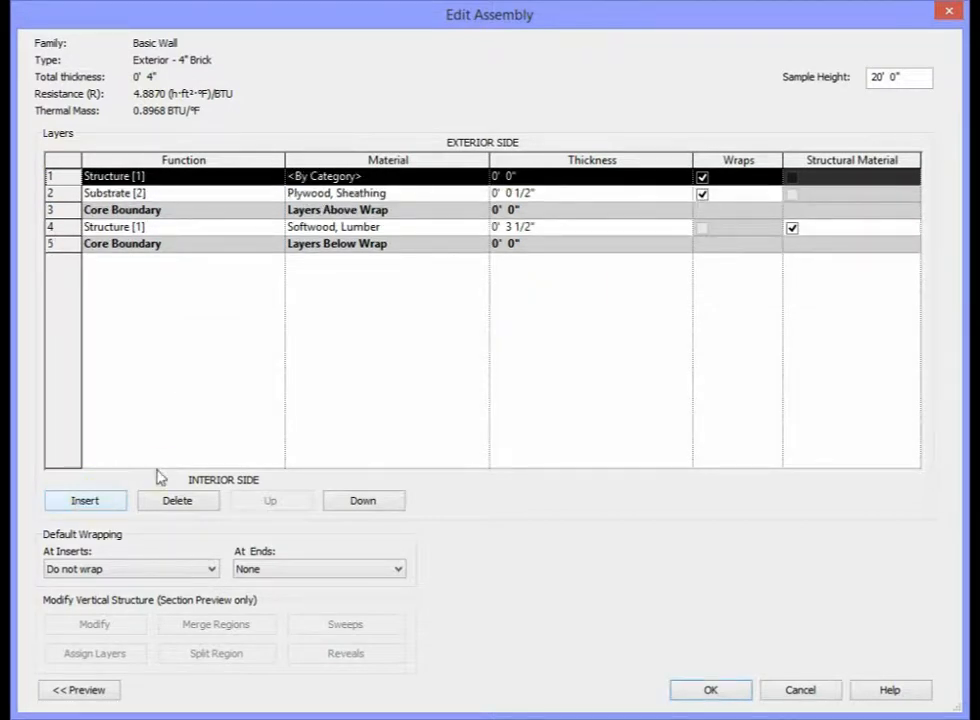
click(277, 177)
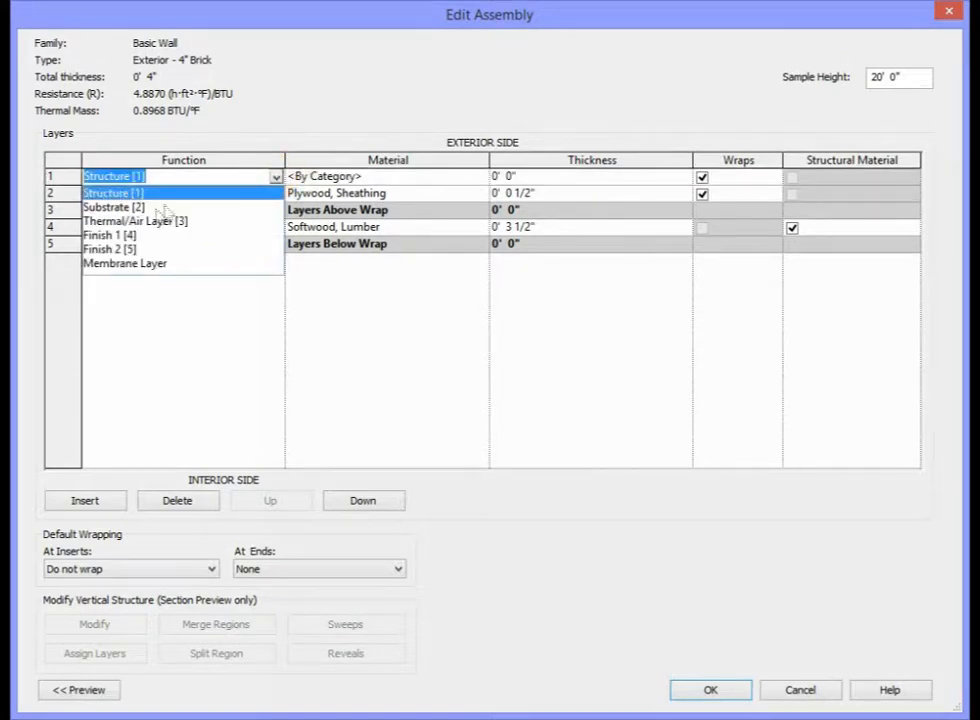
click(127, 266)
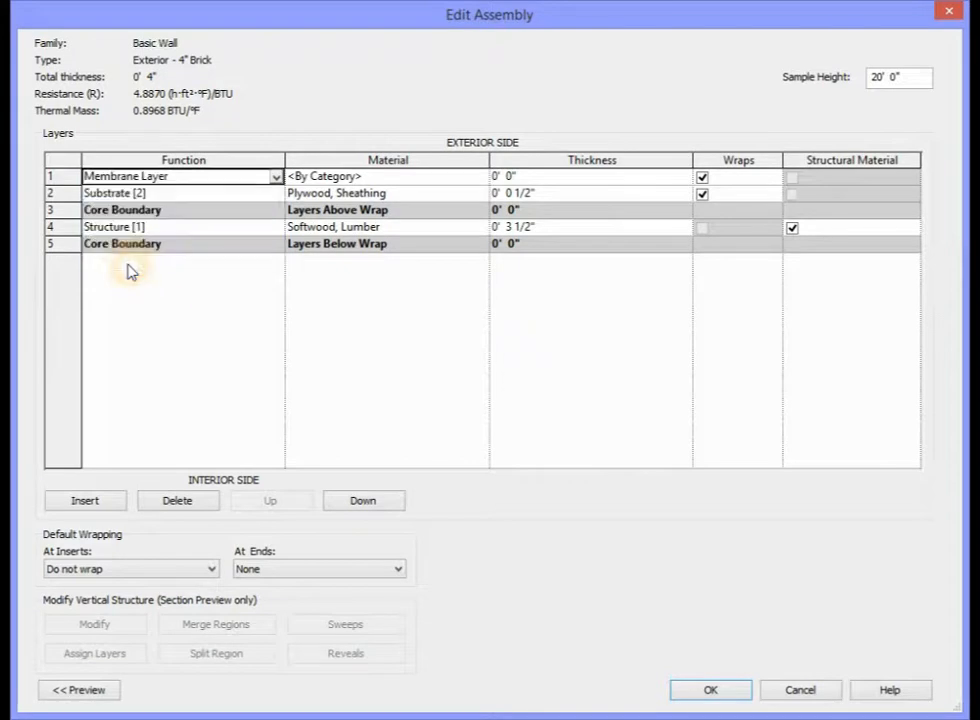
- Assign the Building Paper material to the Membrane Layer
click(480, 178)
click(478, 176)
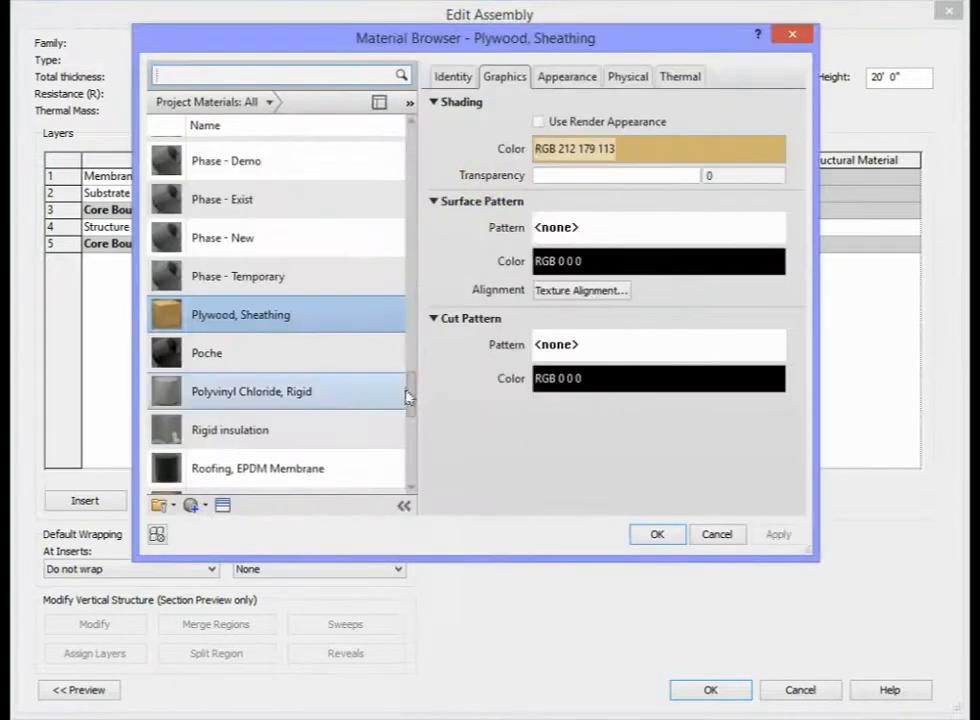
scroll(412, 394, up, 1)
drag(412, 394, 435, 200)
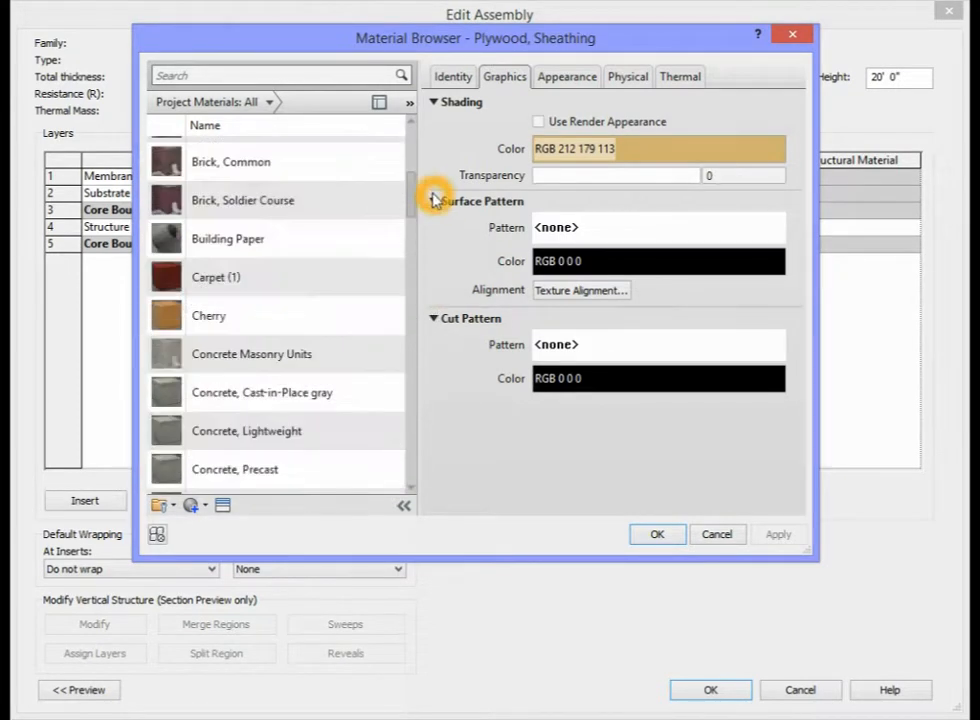
click(220, 244)
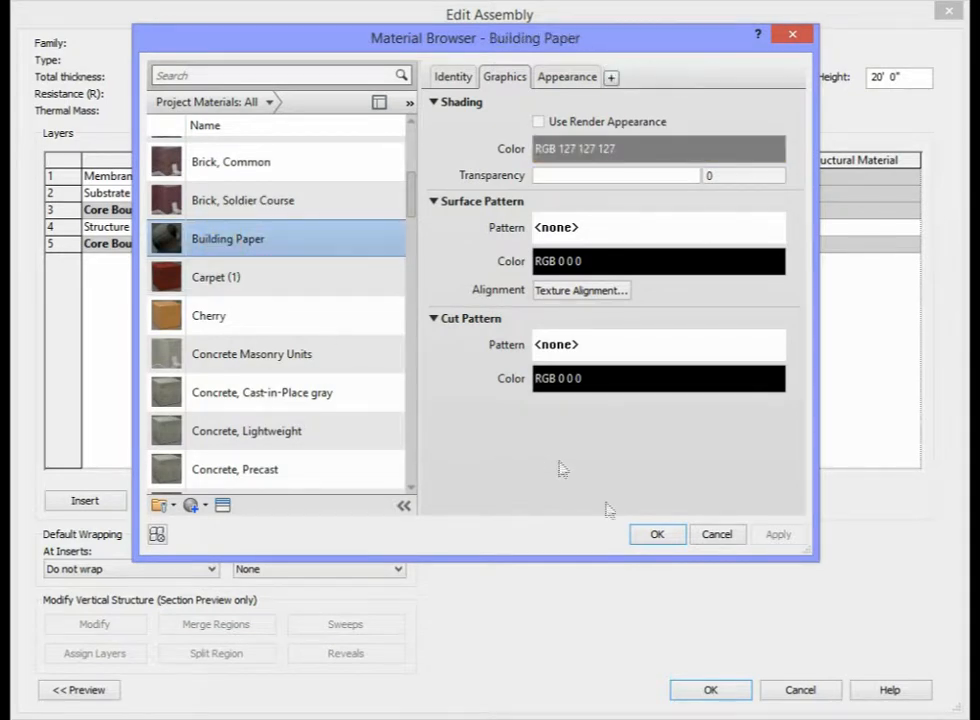
click(656, 535)
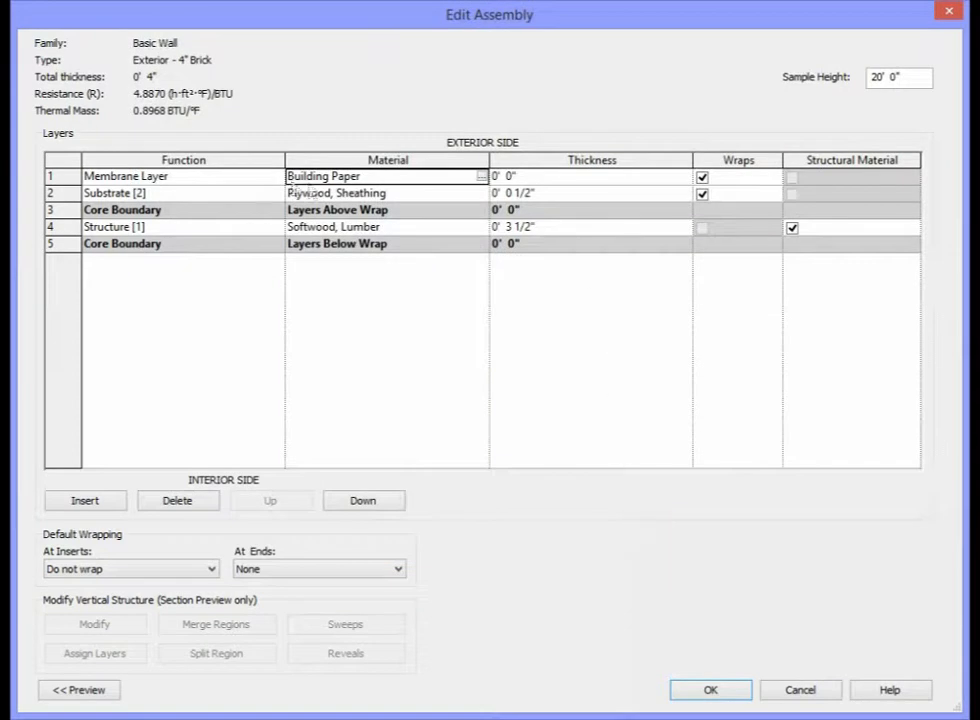
click(267, 184)
click(366, 180)
click(254, 179)
click(566, 182)
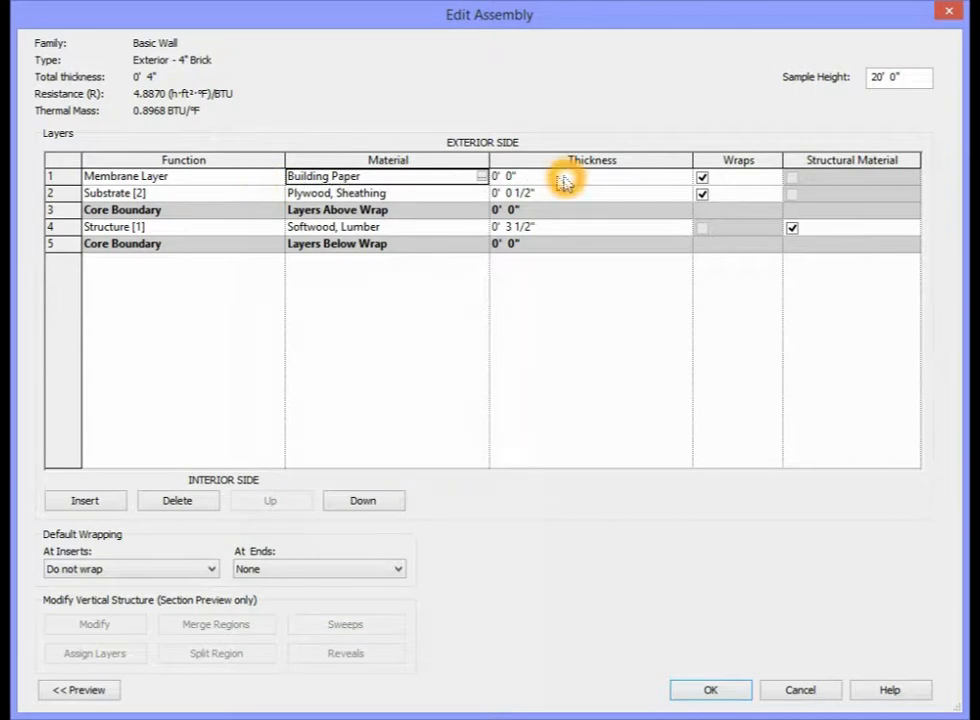
click(527, 182)
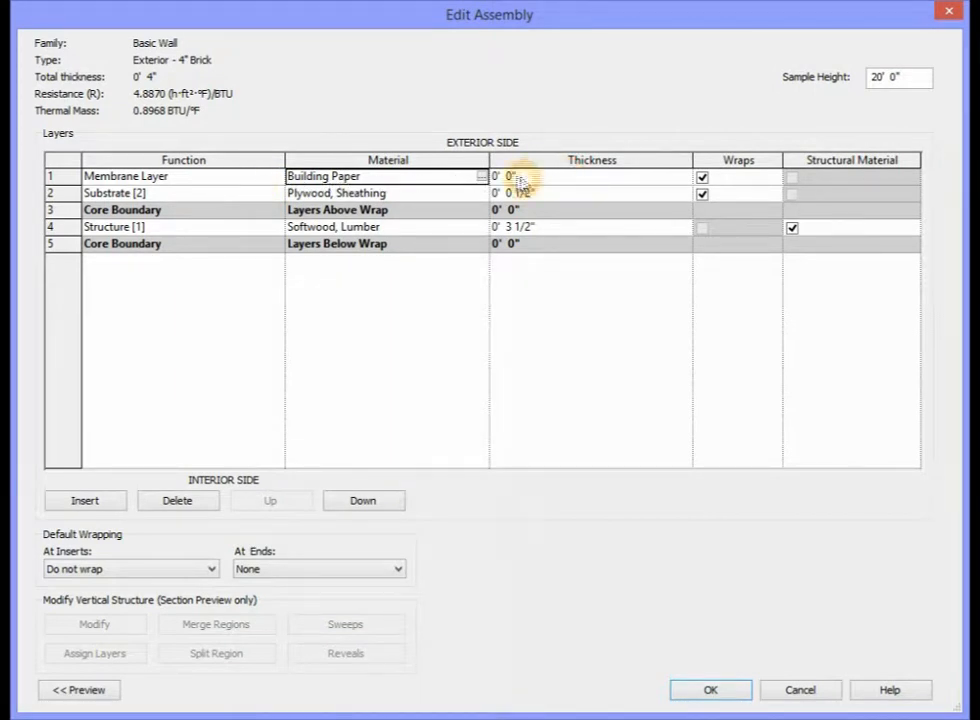
click(519, 183)
click(515, 183)
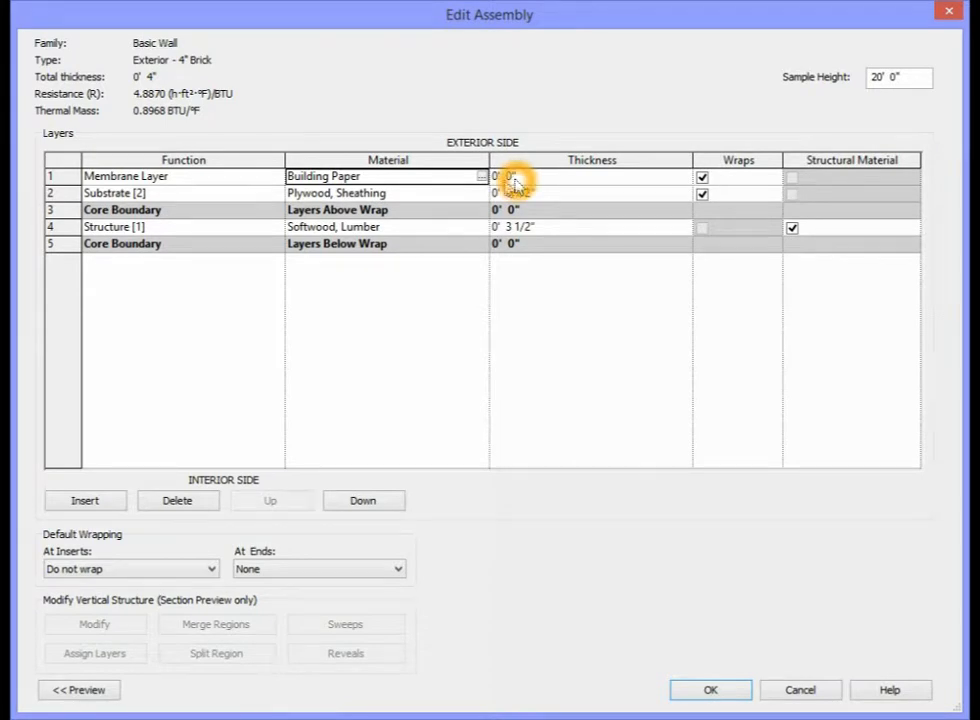
- Insert a layer on the exterior side of the membrane and set its function to Thermal/Air Layer [3]
click(64, 176)
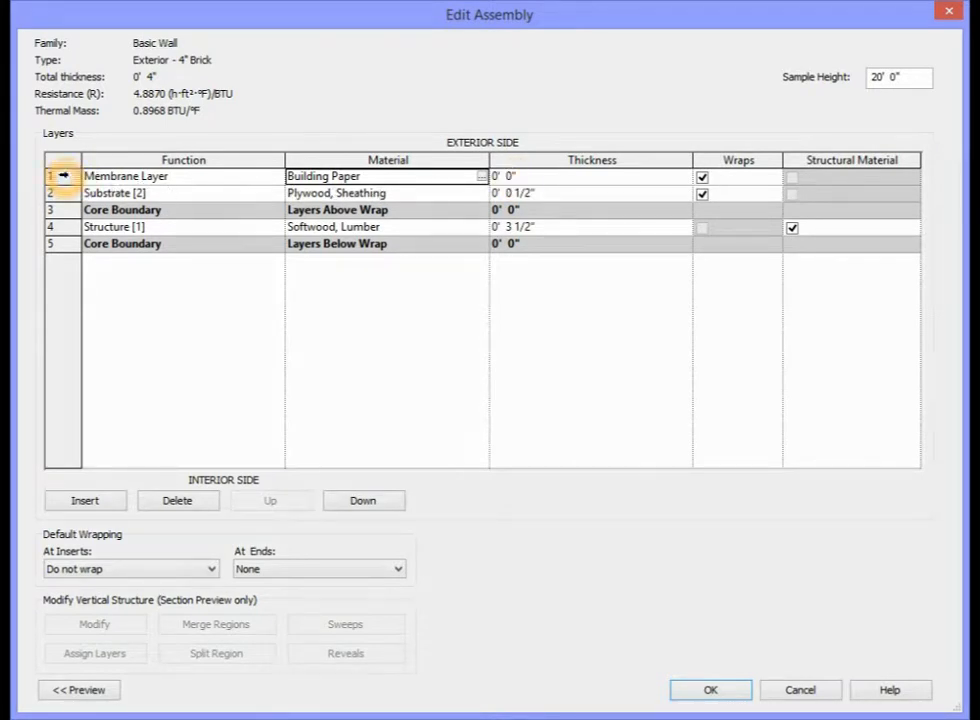
click(60, 176)
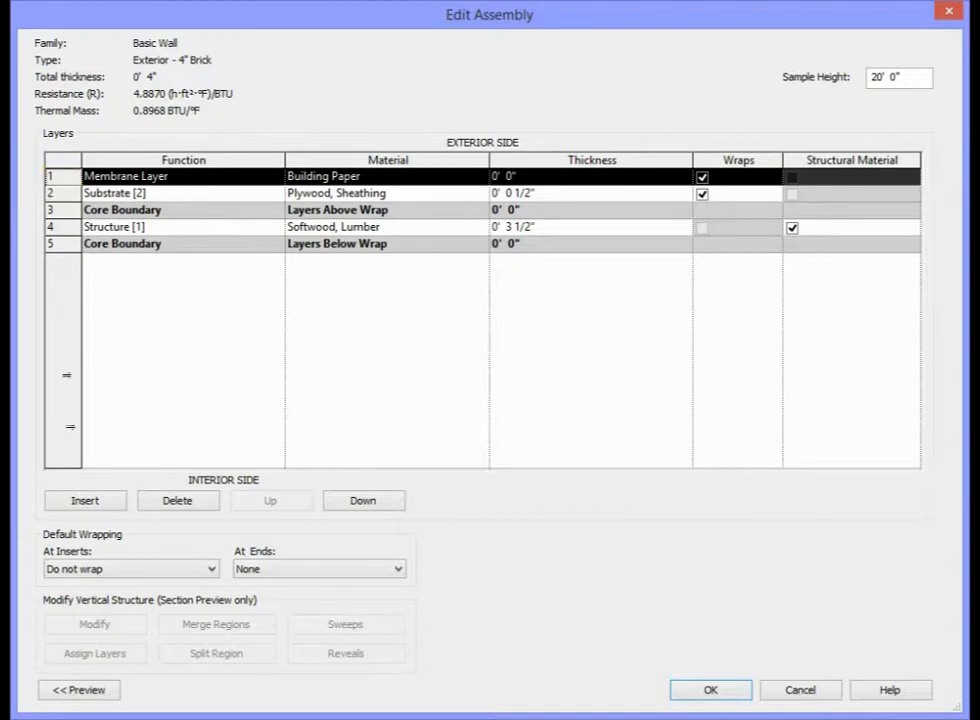
click(104, 506)
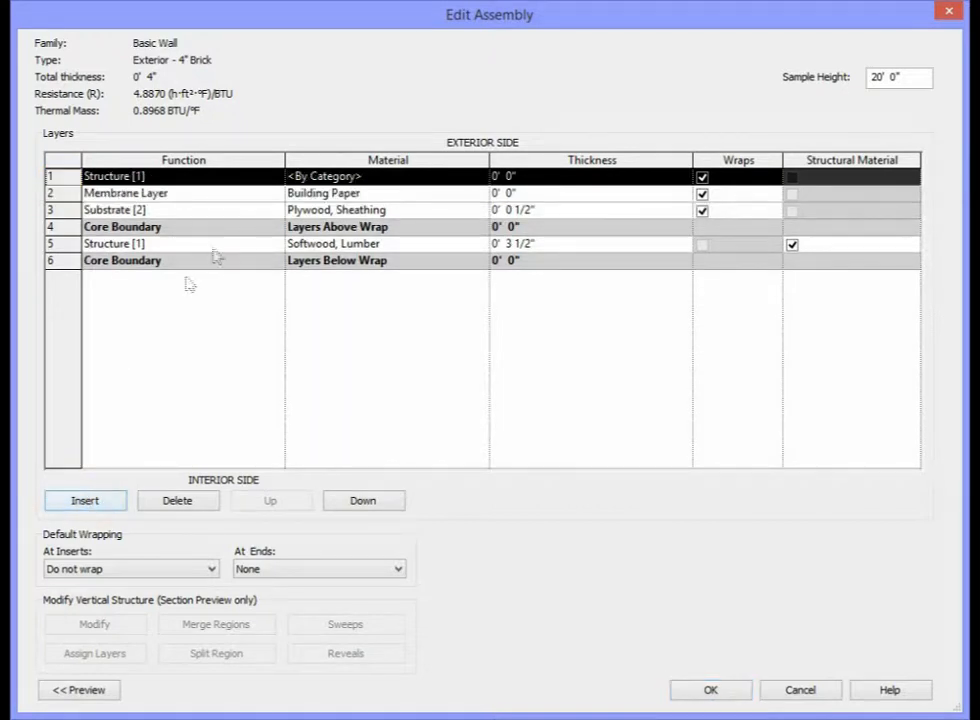
click(280, 186)
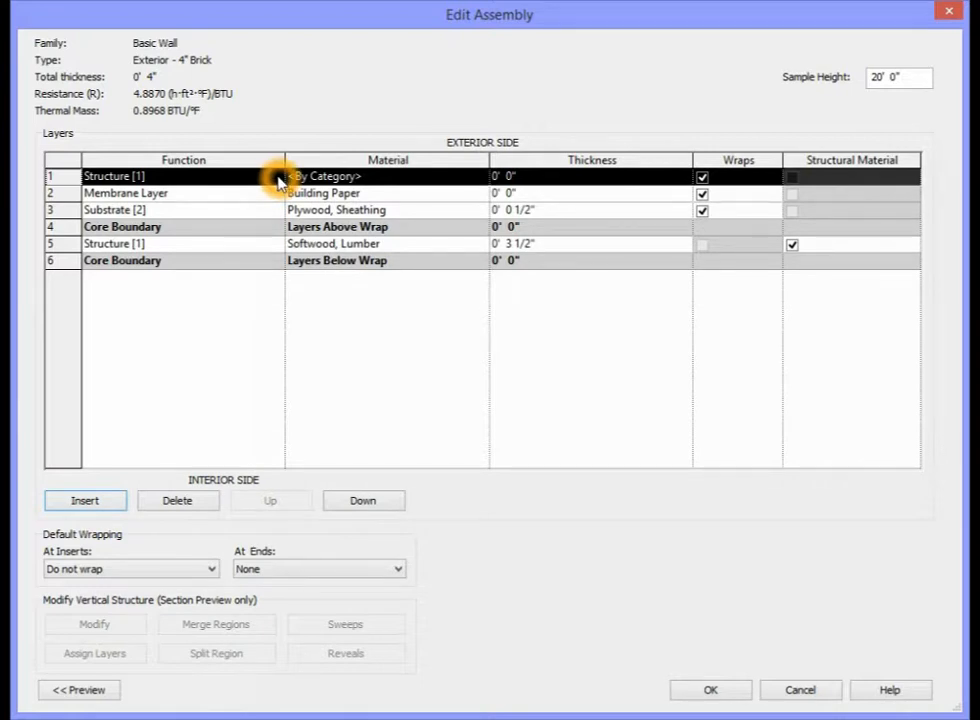
click(277, 178)
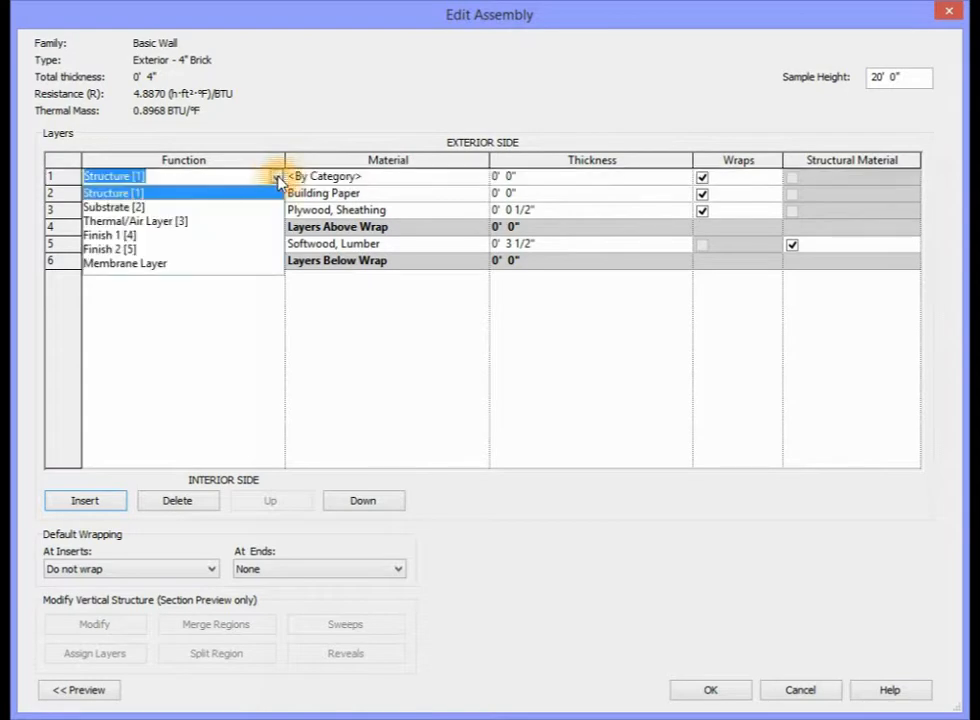
click(129, 221)
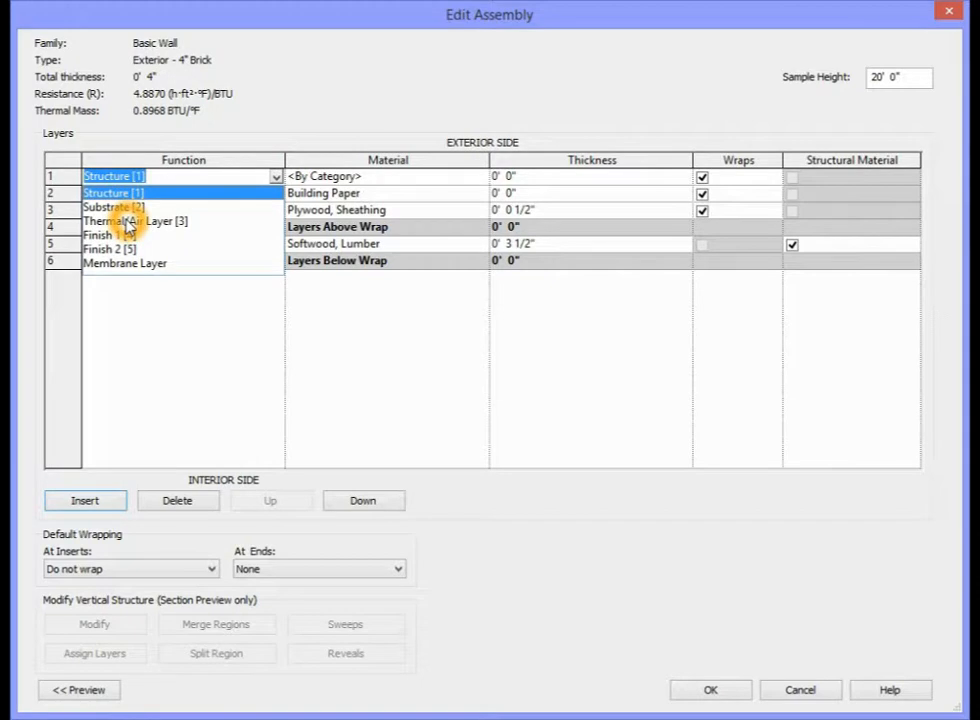
click(129, 221)
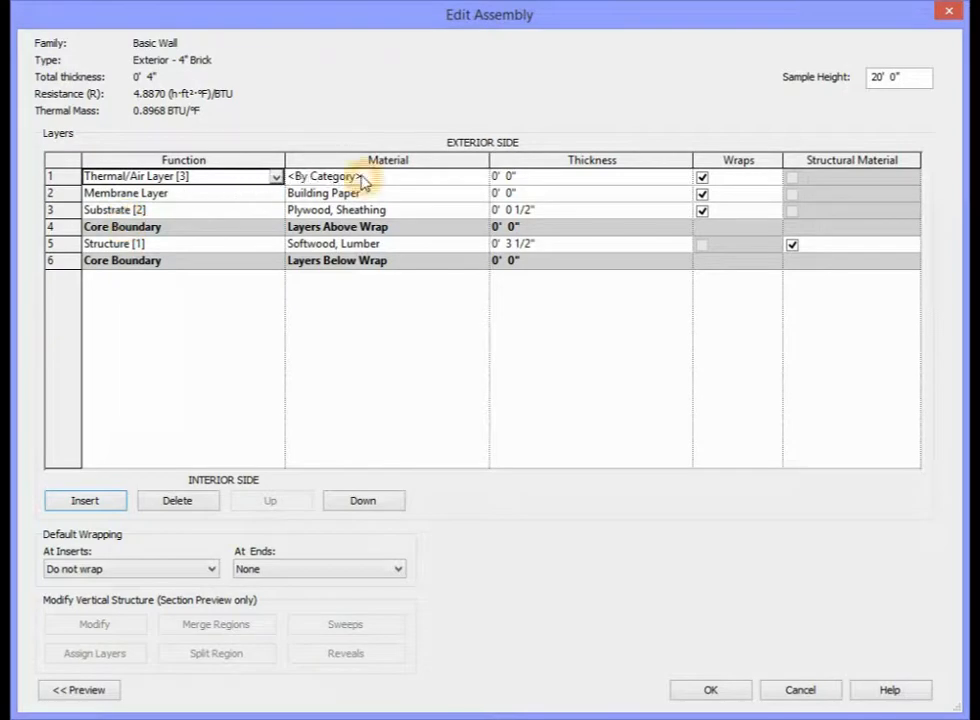
- Assign the Air material to the Thermal/Air Layer [3]
click(479, 180)
click(479, 177)
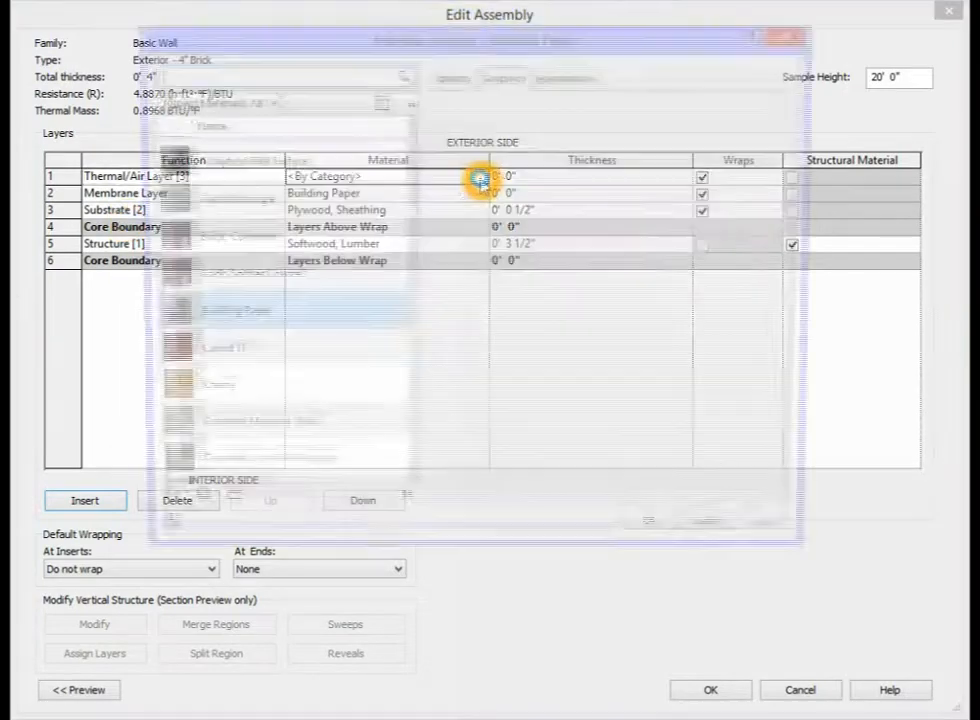
scroll(416, 190, up, 1)
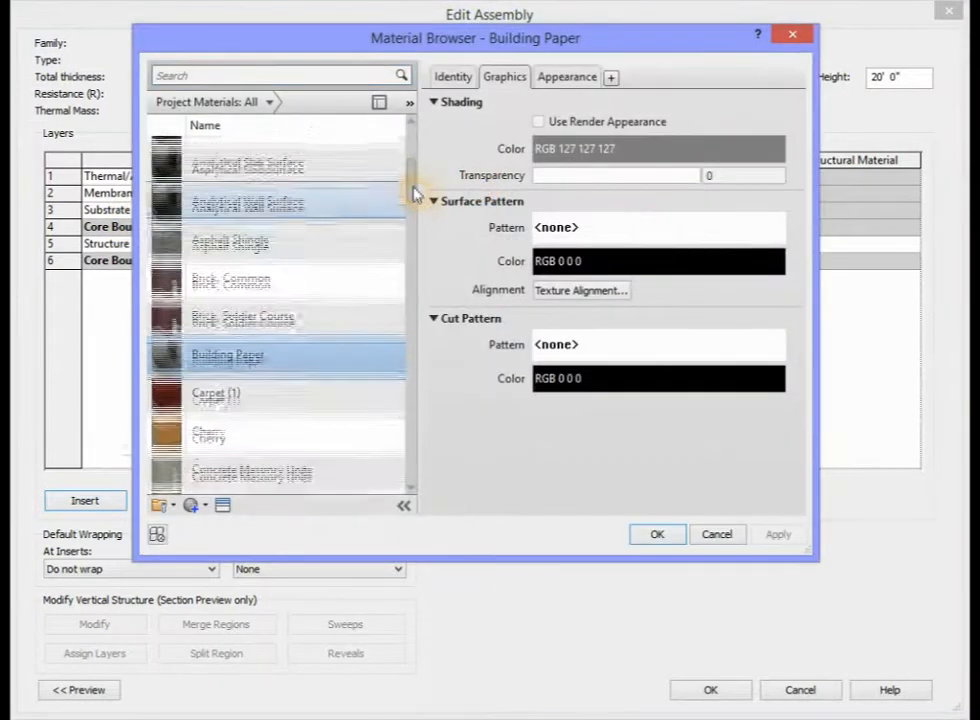
drag(413, 179, 412, 164)
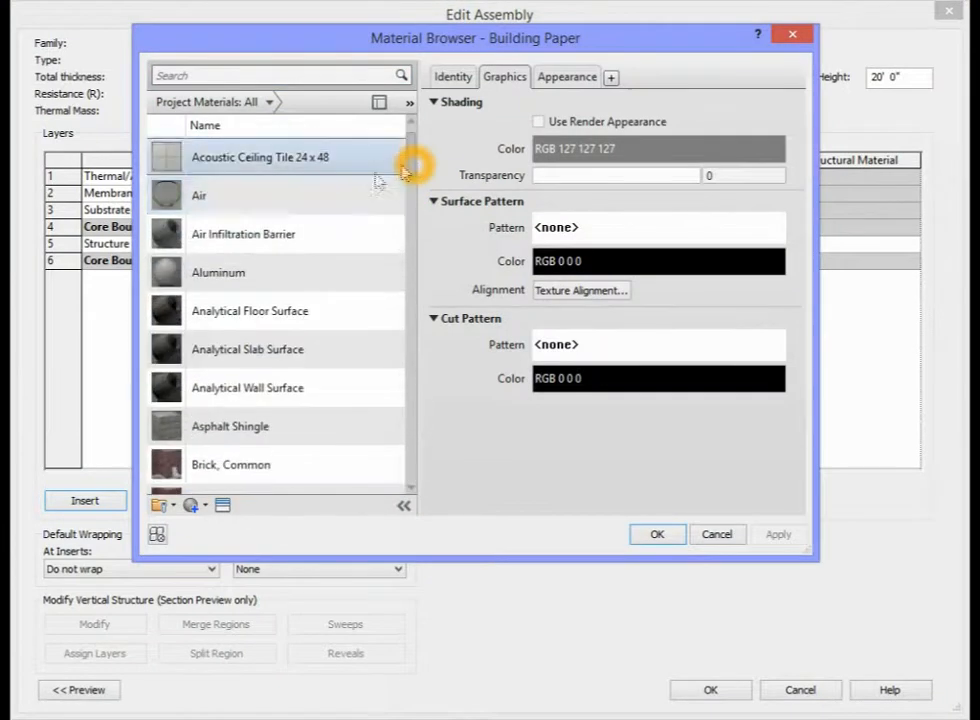
click(200, 196)
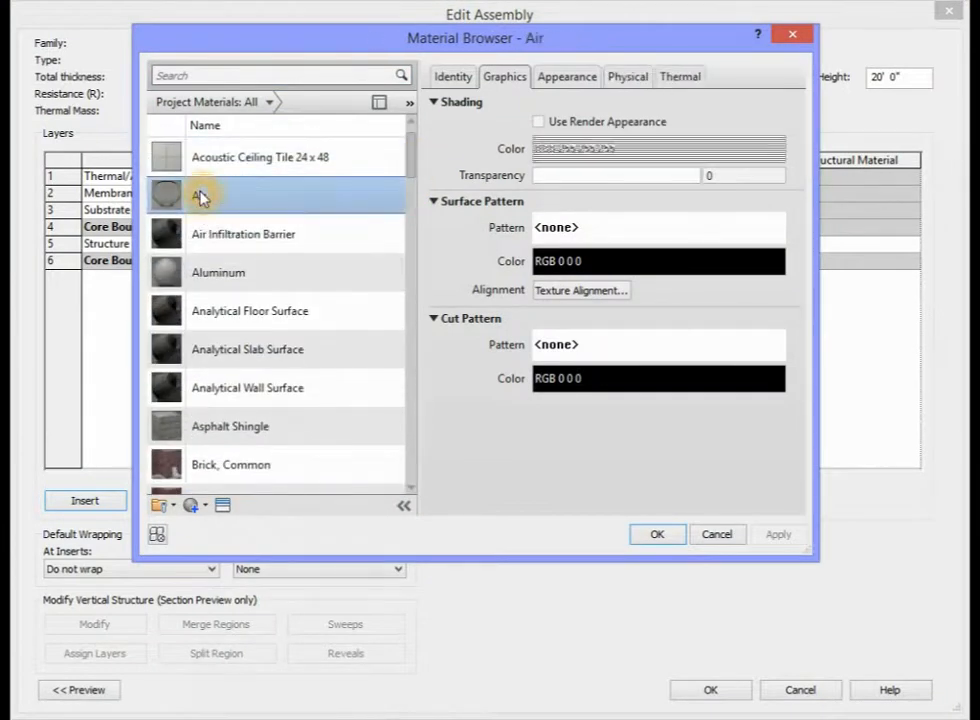
click(657, 535)
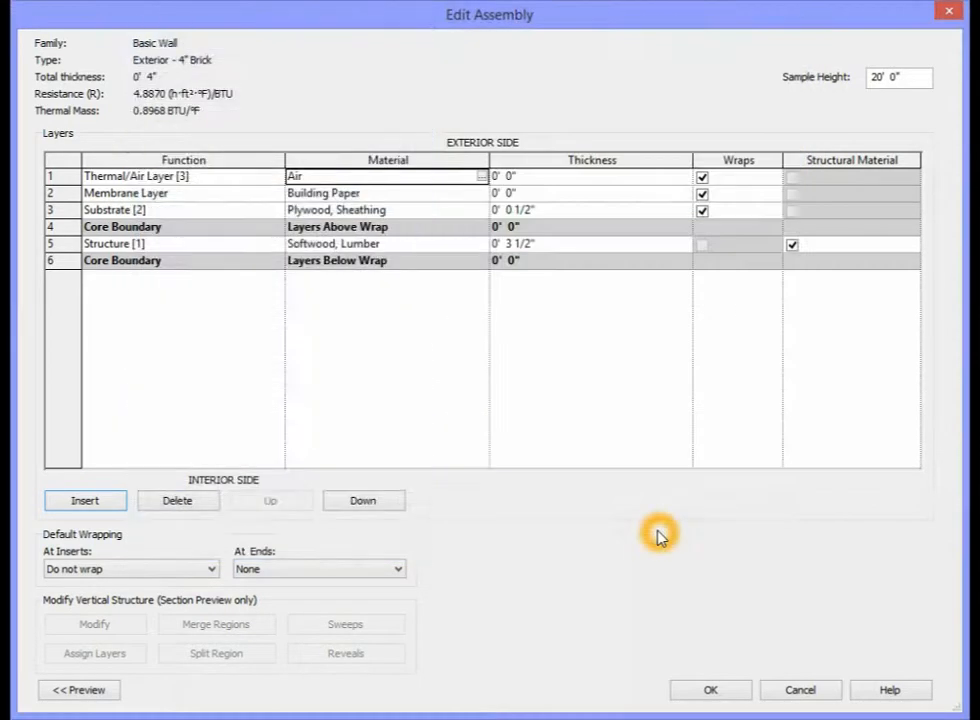
- Set the thickness of the Air layer to 1"
click(518, 183)
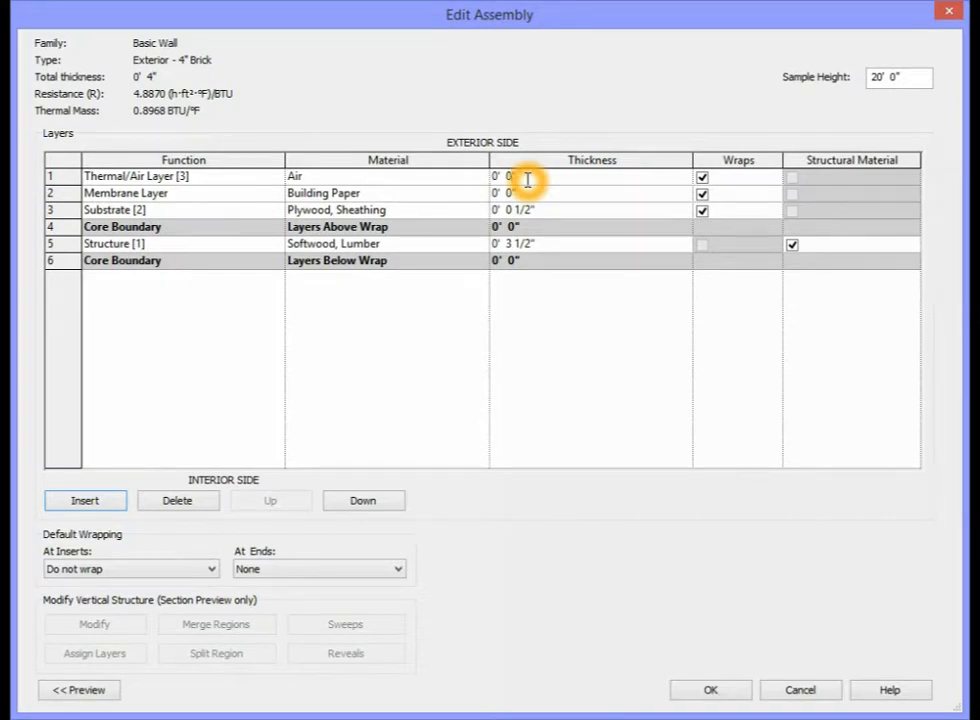
key(BackSpace)
text(1)
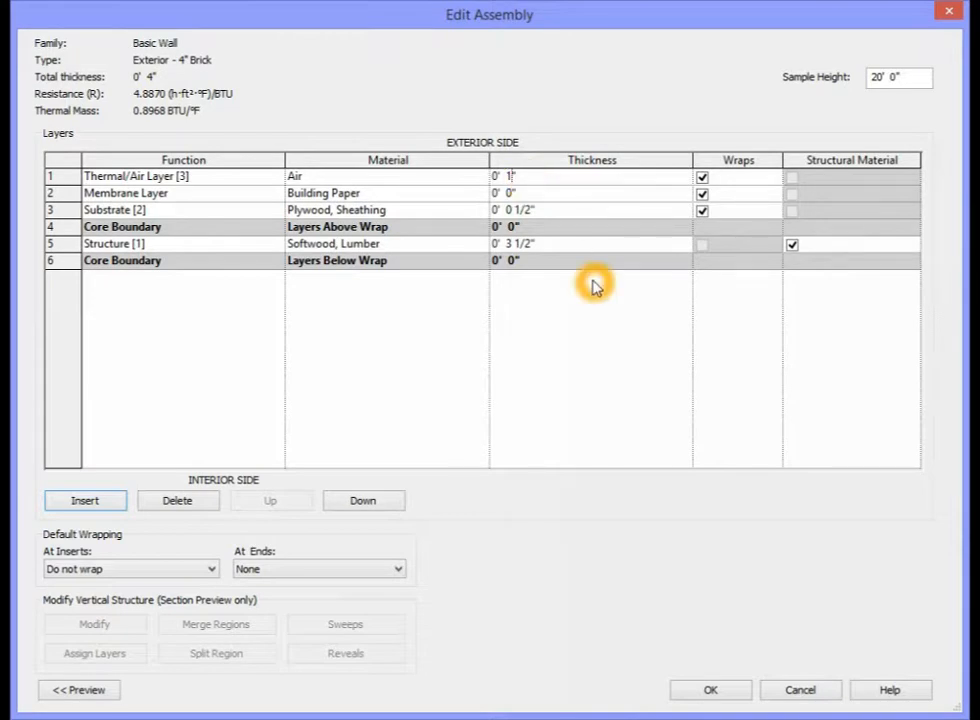
key(Tab)
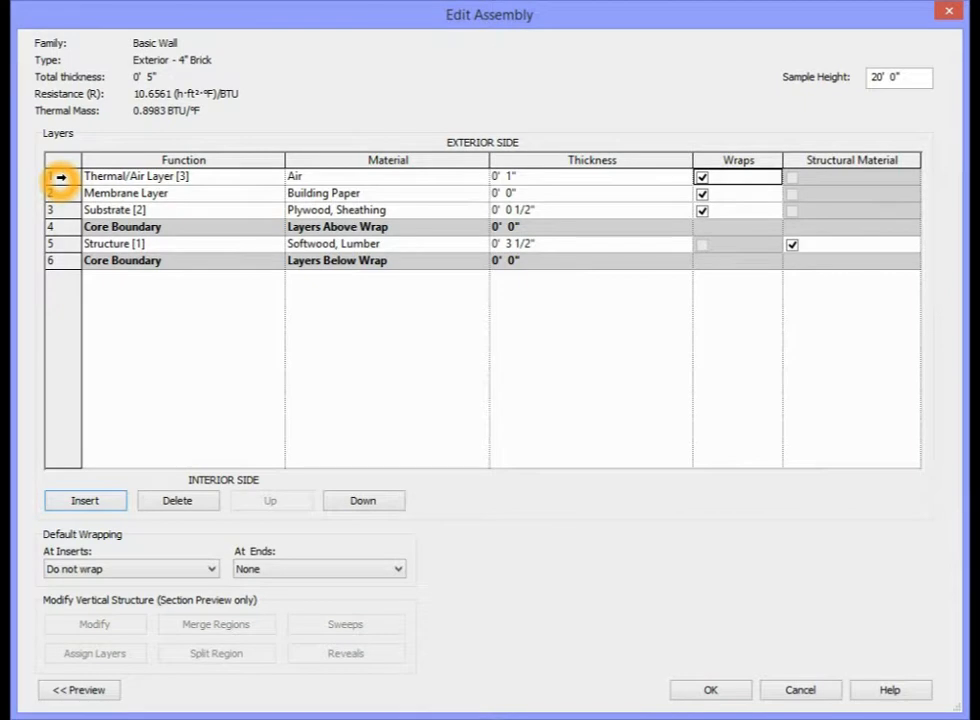
- Insert a layer on the exterior side of the air layer and set its function to Finish 1 [4]
click(60, 177)
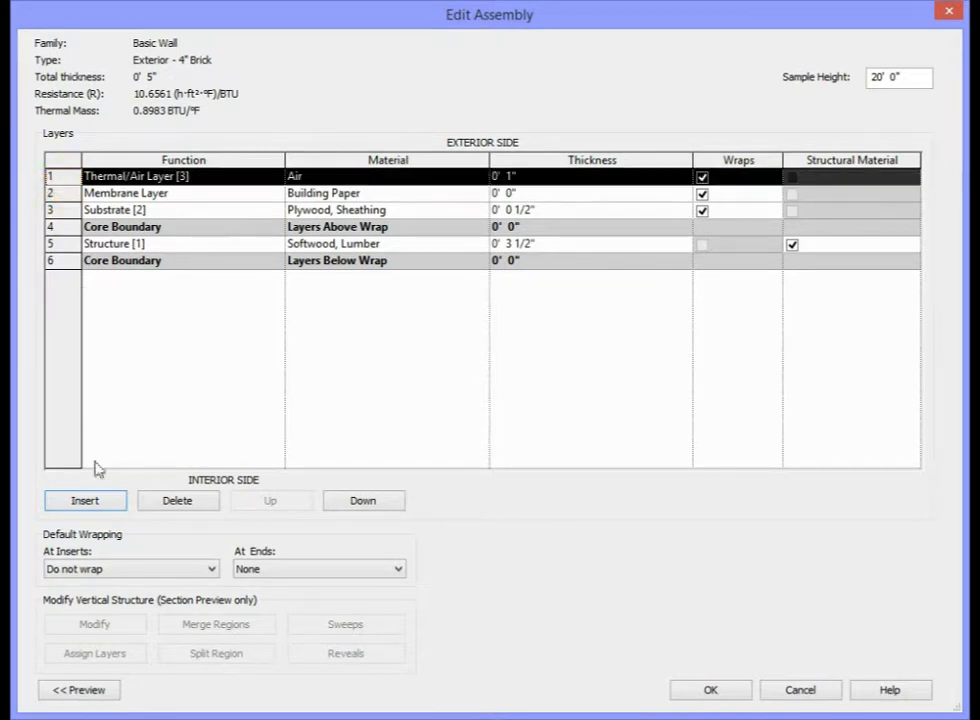
click(104, 505)
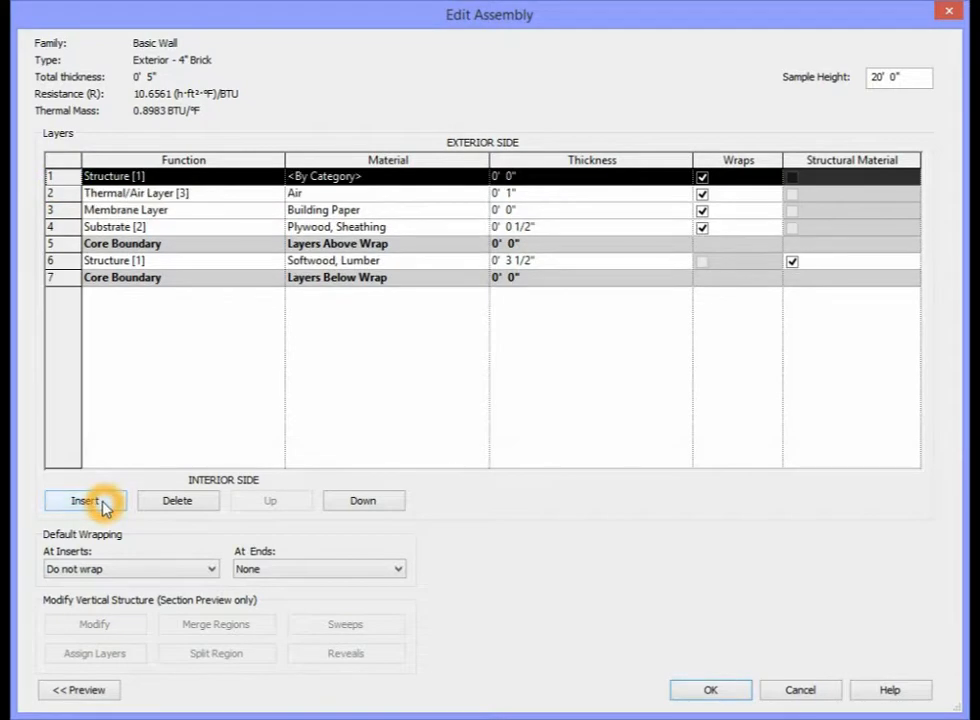
click(240, 177)
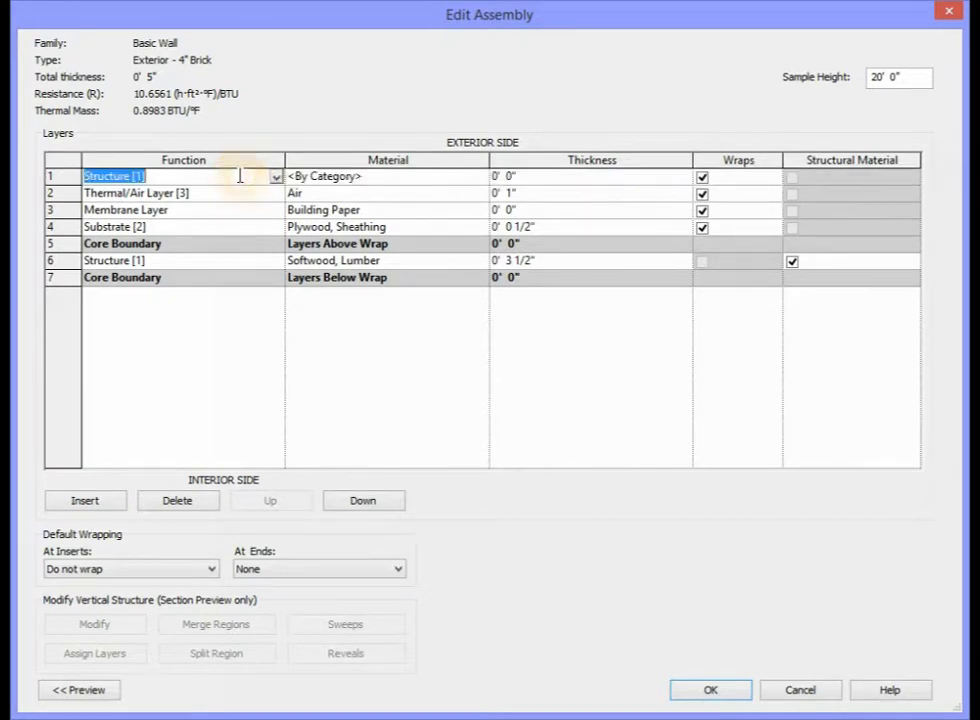
click(275, 177)
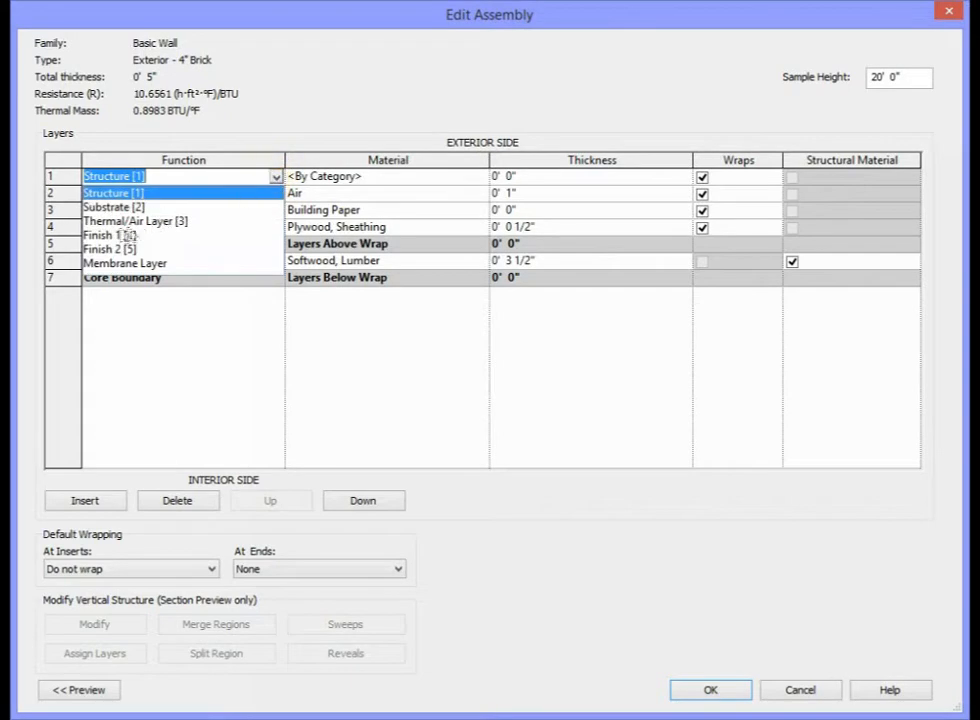
click(102, 236)
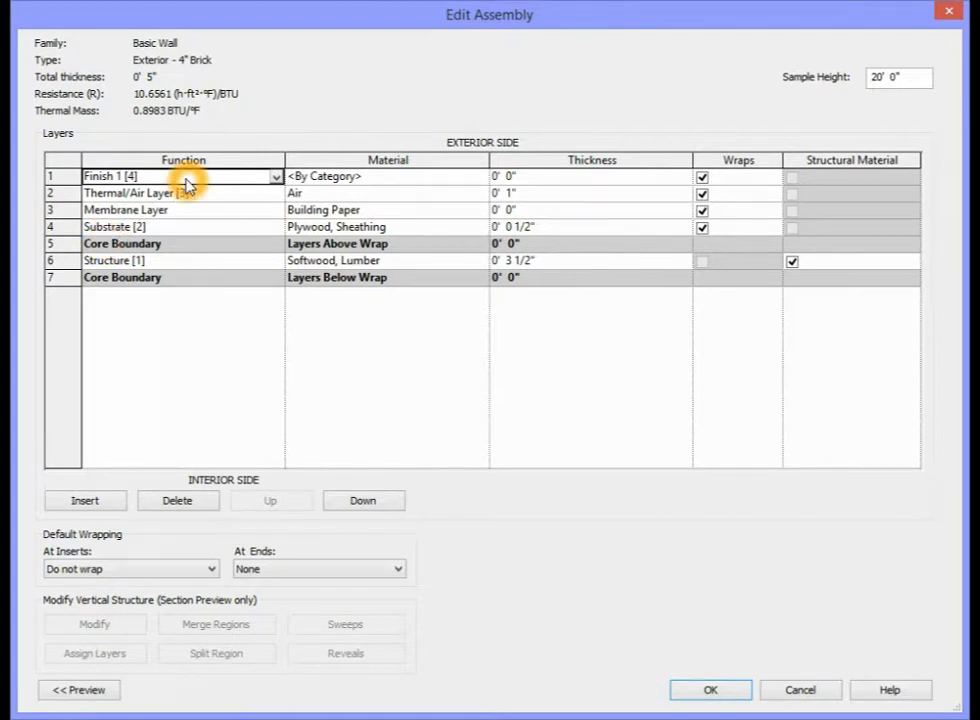
- Assign the Brick, Common material to the Finish 1 [4] layer
click(480, 176)
click(480, 176)
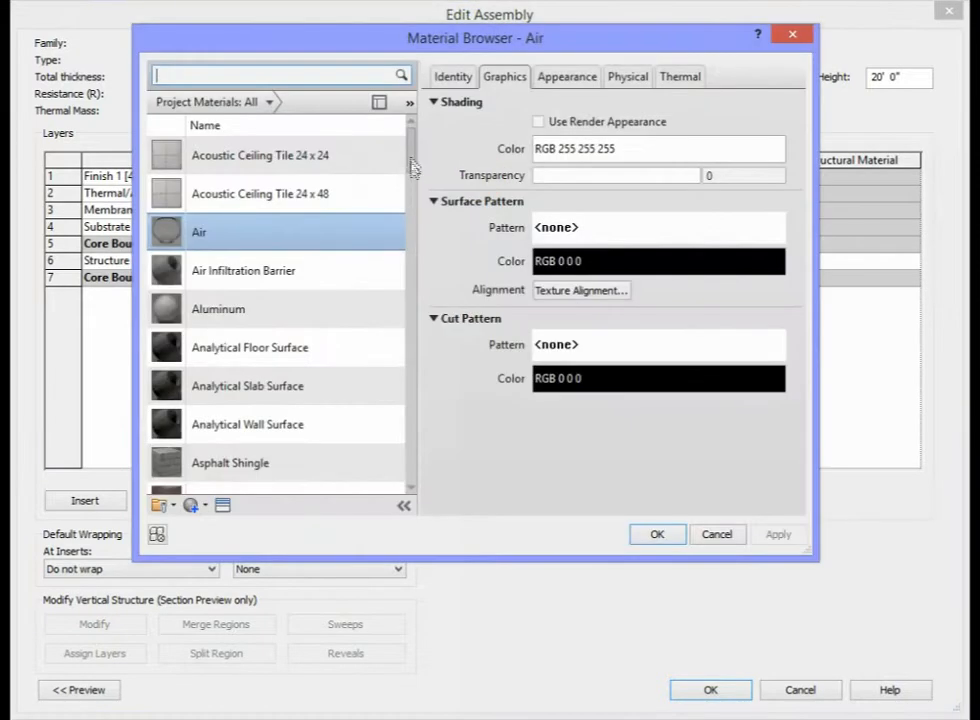
drag(413, 160, 415, 197)
click(225, 218)
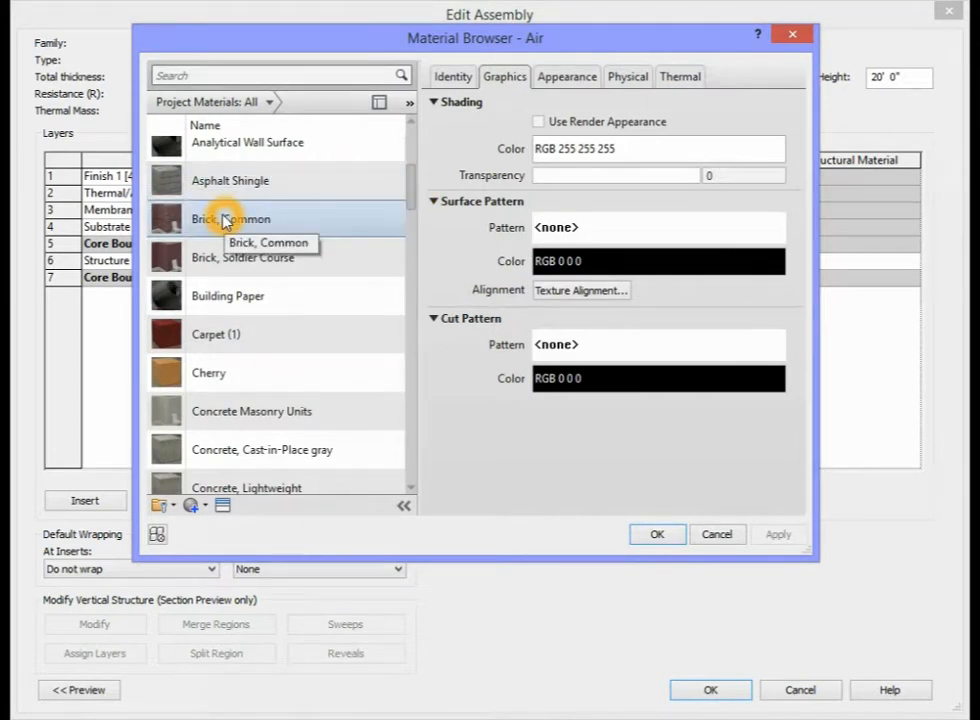
click(658, 535)
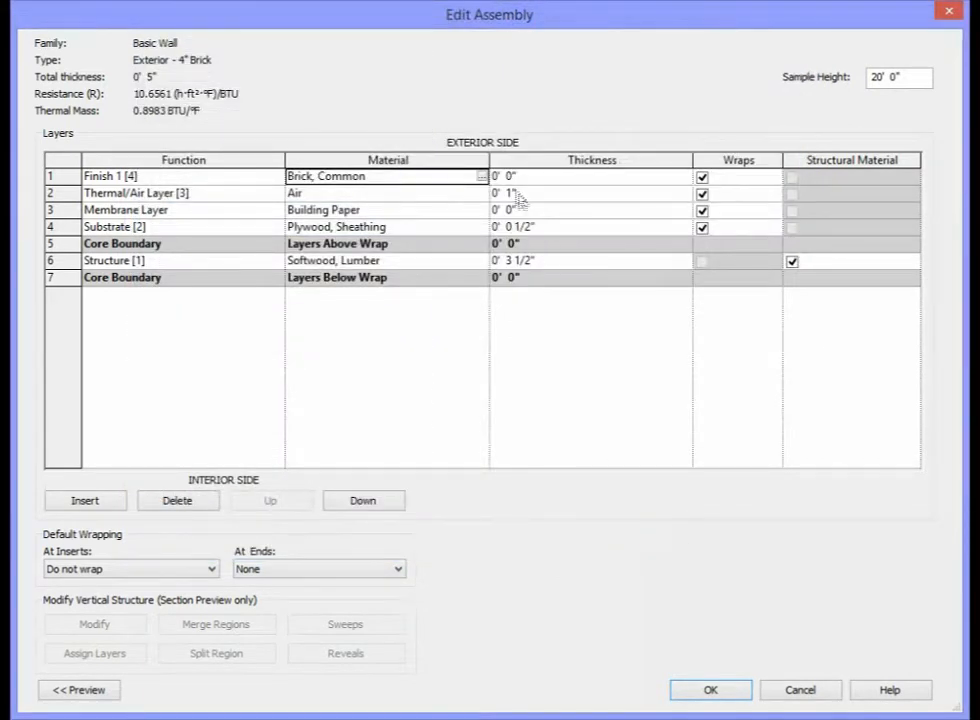
- Set the thickness of the Brick, Common layer to 3 5/8"
click(512, 179)
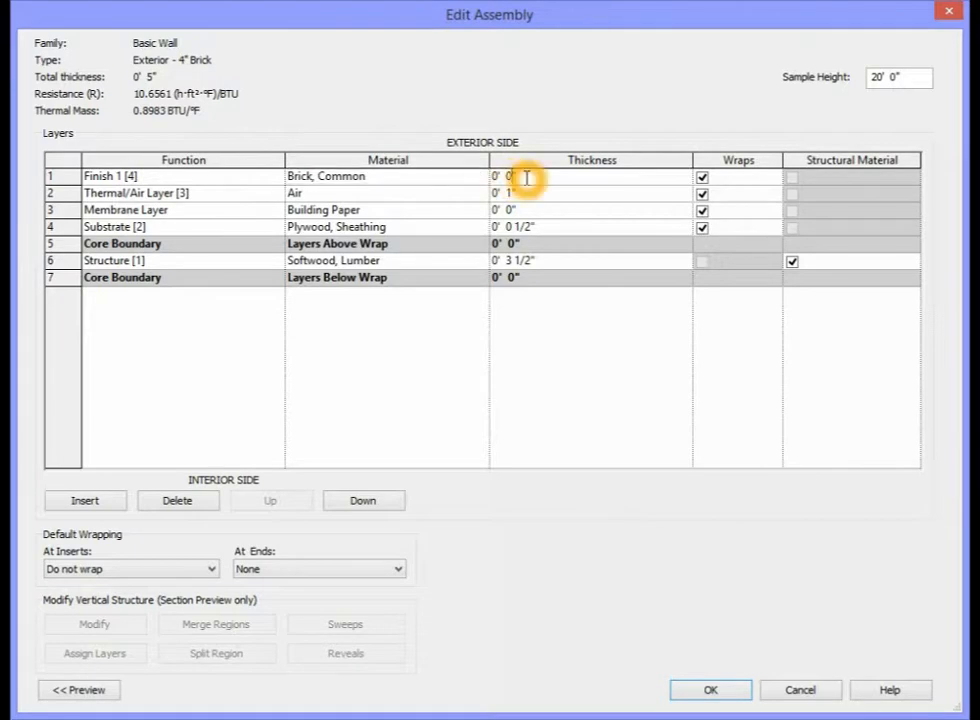
key(BackSpace)
text(3 5/8)
key(Tab)
click(577, 192)
click(568, 192)
click(566, 187)
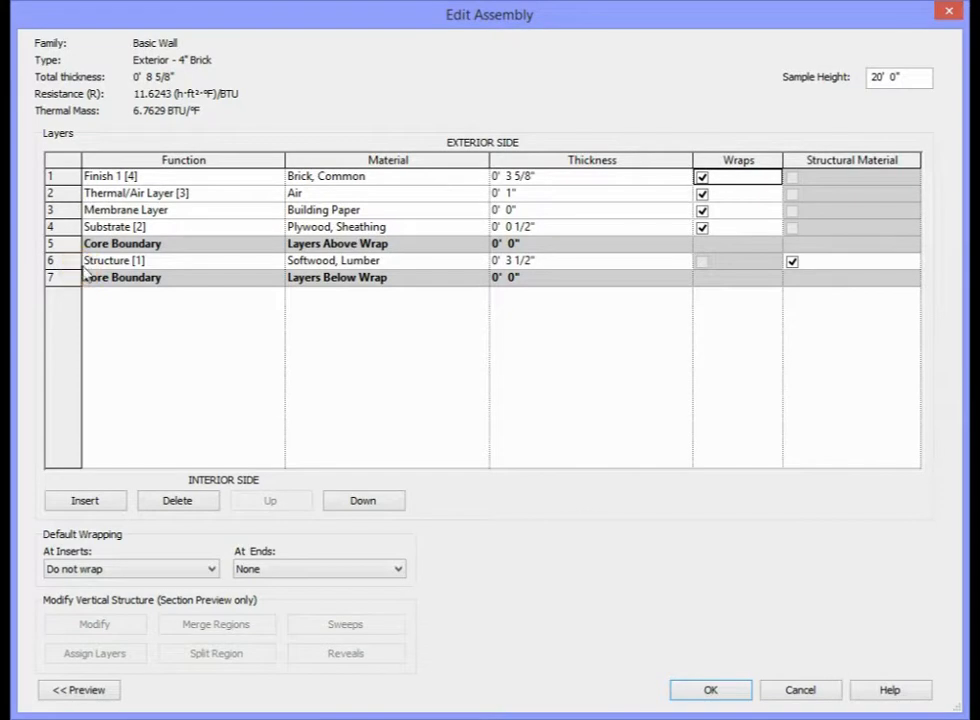
- Insert a new layer and move it below the lower core boundary to the interior side of the wall
click(52, 262)
click(52, 265)
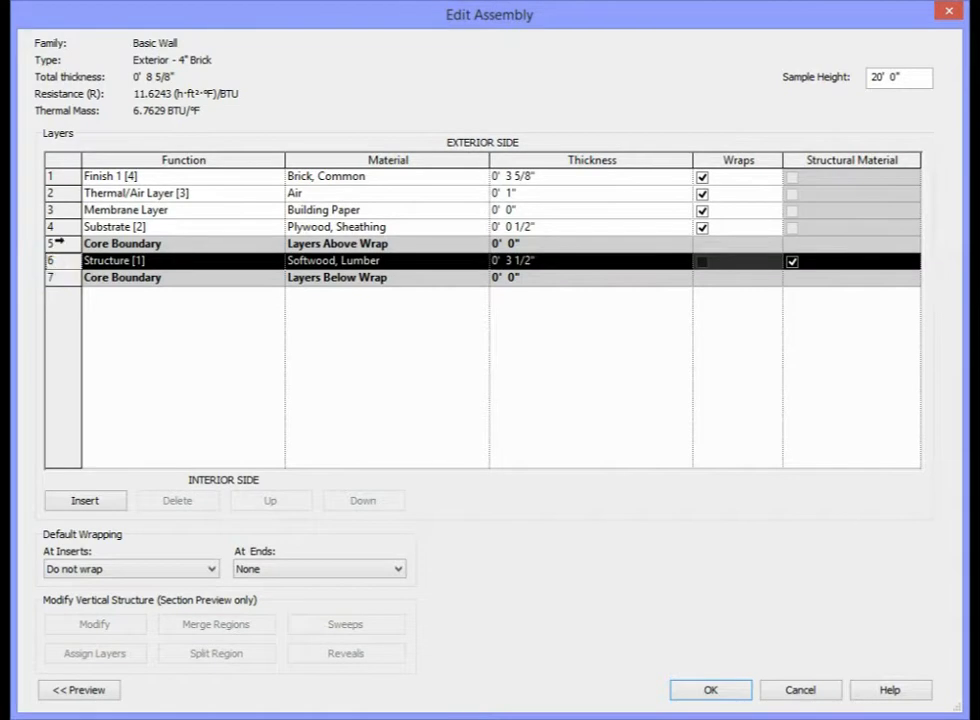
click(52, 176)
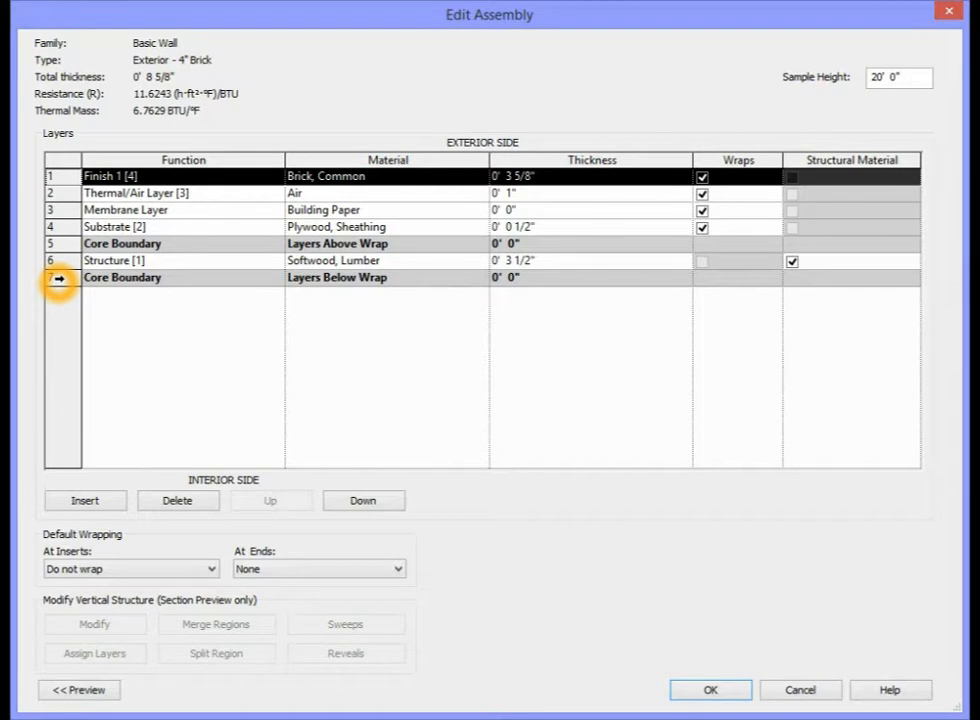
click(58, 279)
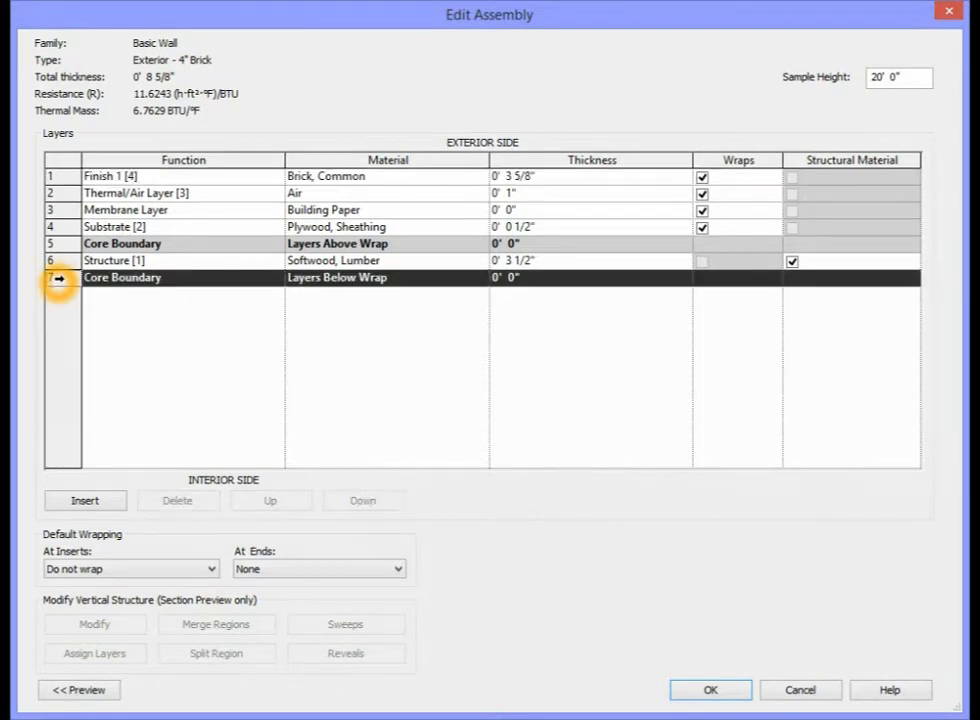
click(103, 501)
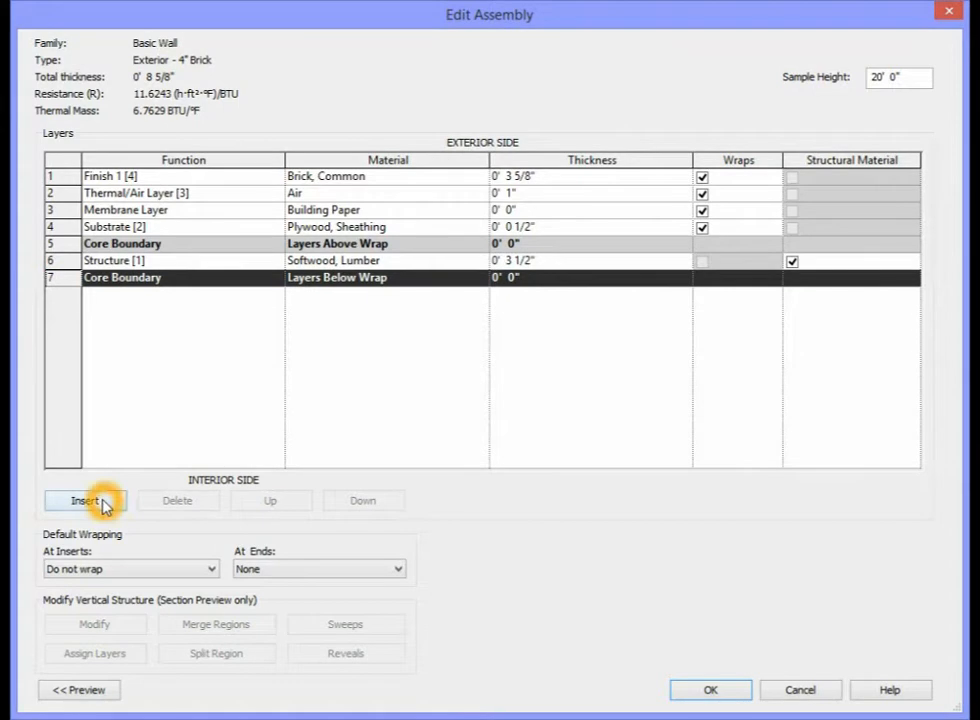
click(72, 315)
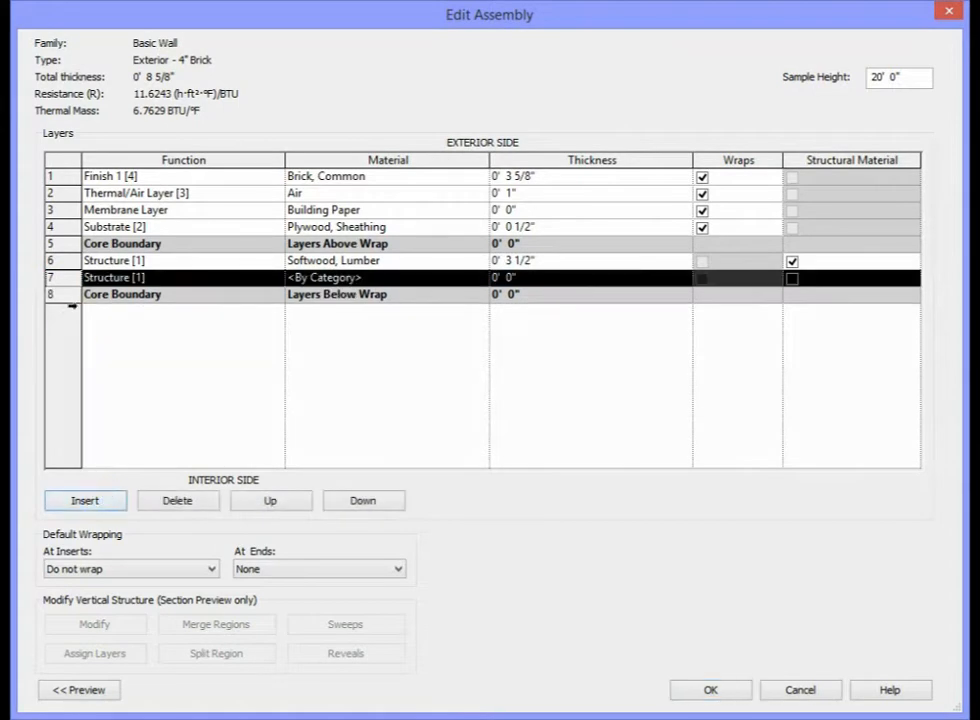
click(62, 280)
click(360, 502)
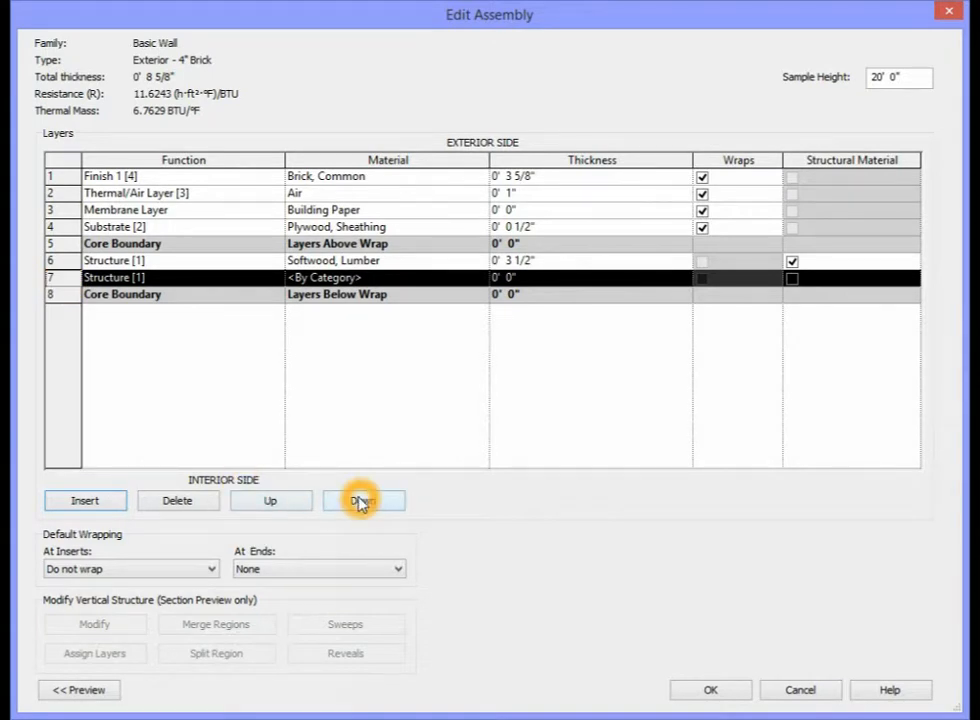
click(360, 502)
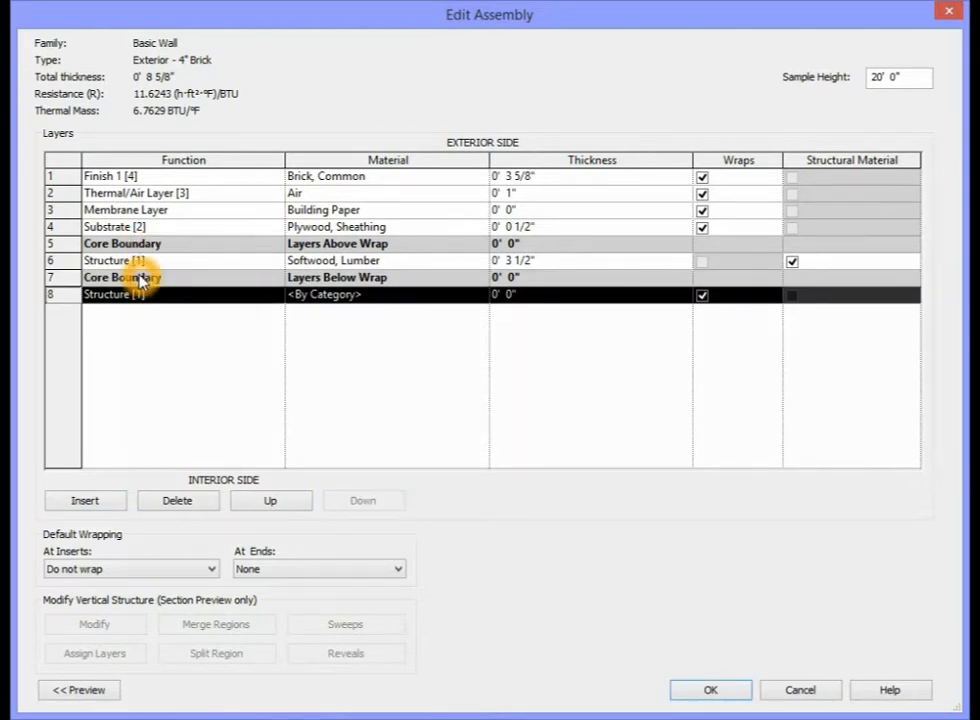
- Set the function of the new interior layer to Finish 2 [5]
click(282, 295)
click(278, 295)
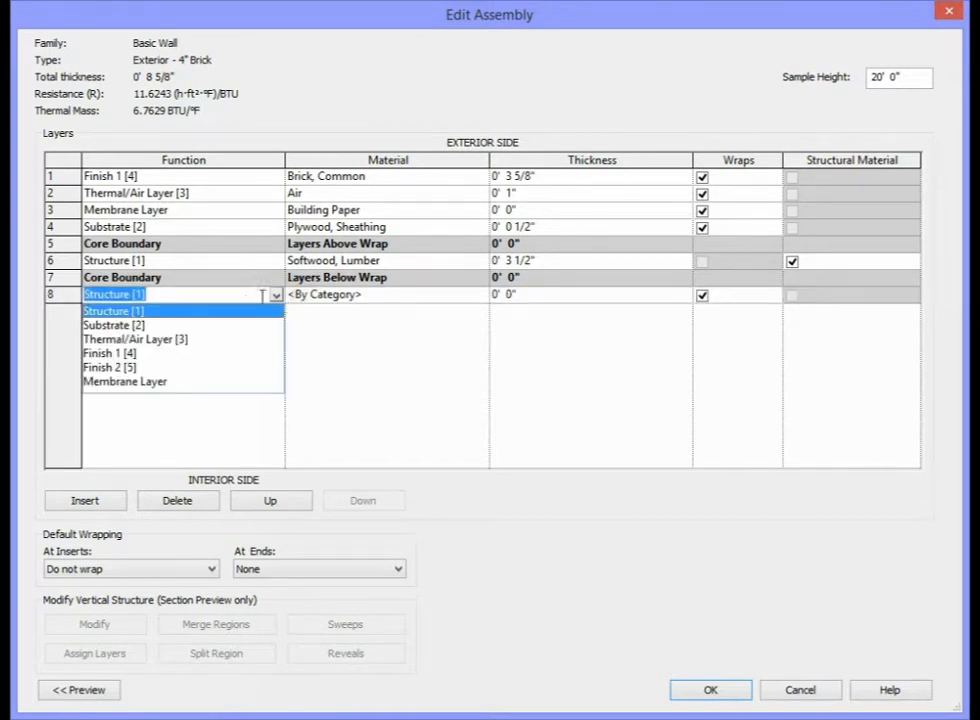
click(208, 318)
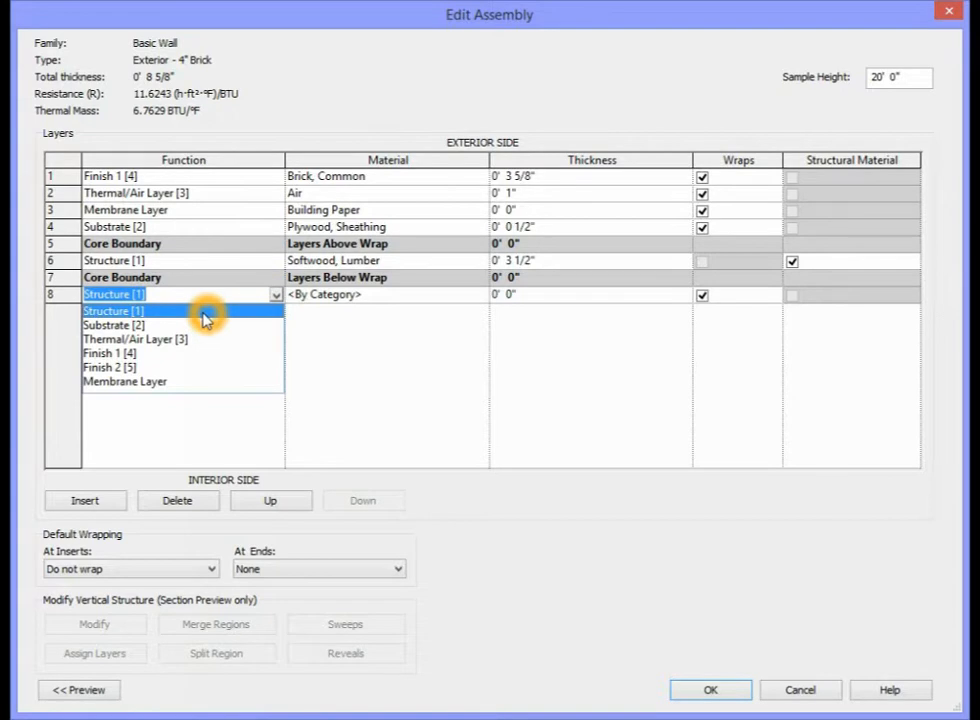
click(110, 368)
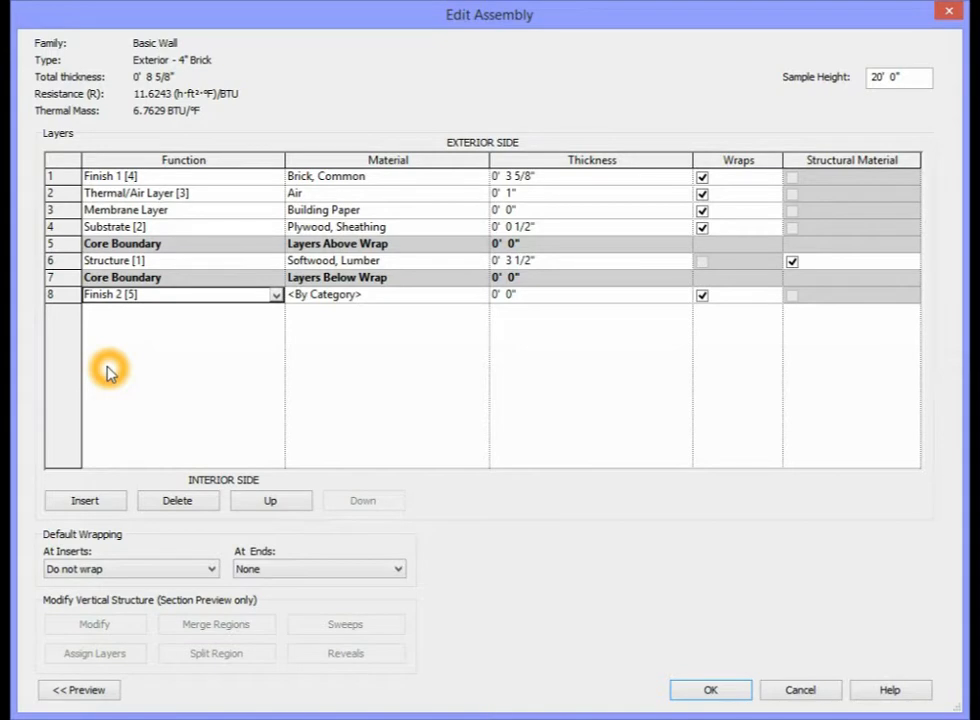
- Assign the Gypsum Wall Board material to the Finish 2 [5] layer
click(478, 298)
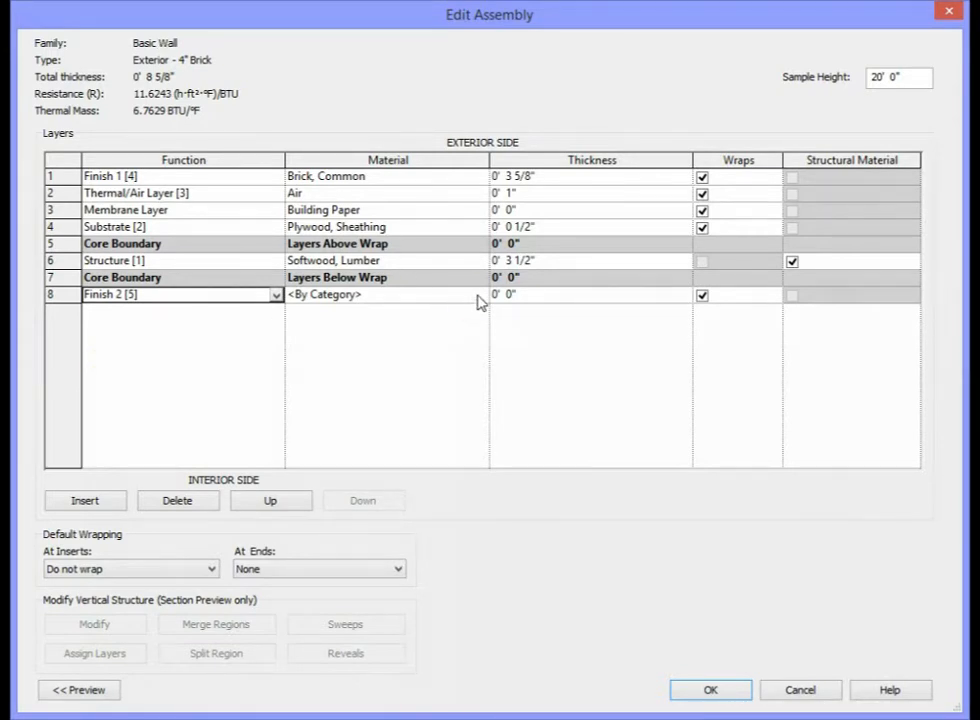
click(481, 296)
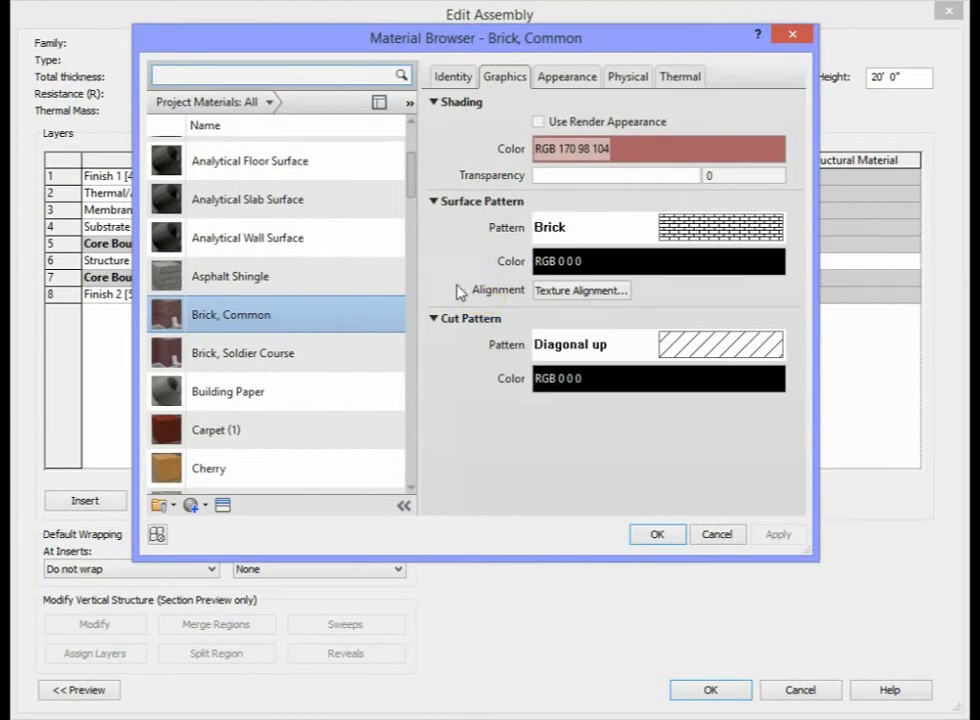
drag(413, 184, 420, 342)
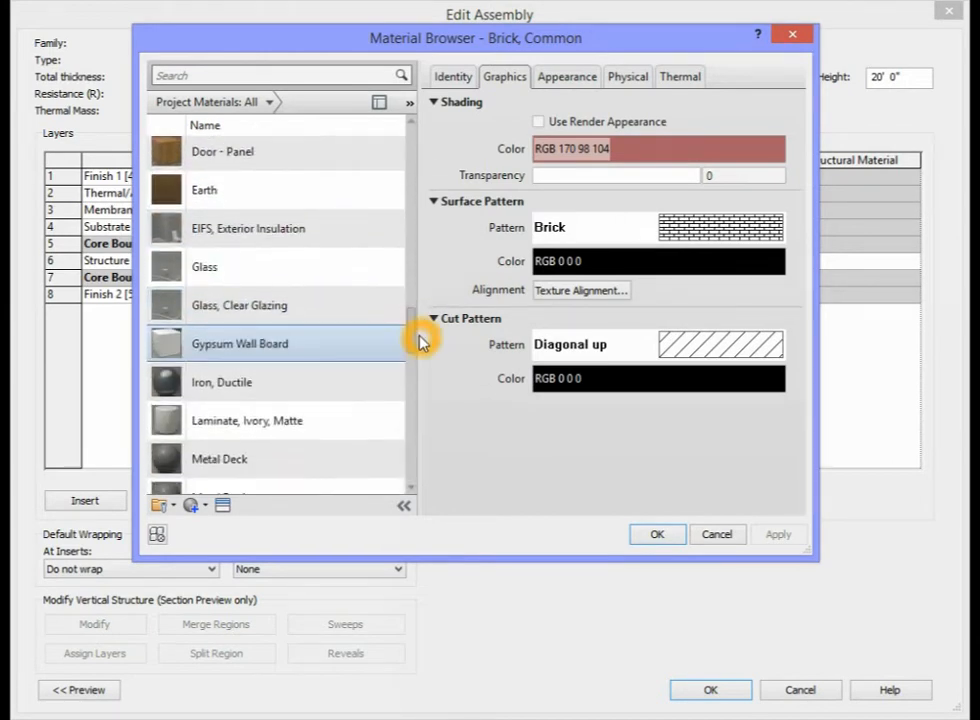
click(258, 345)
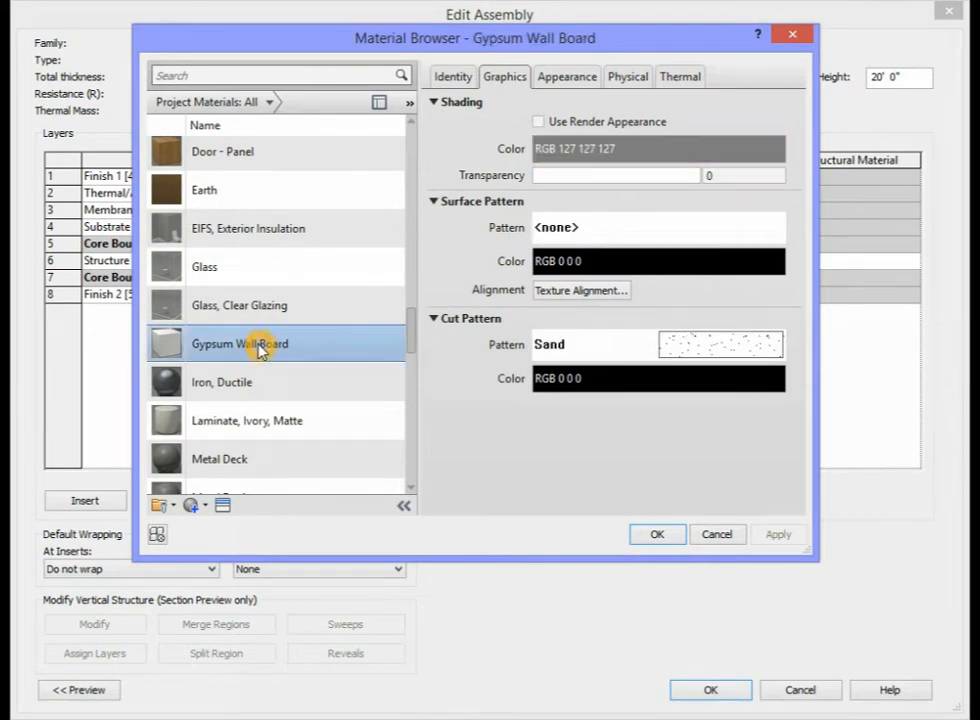
click(659, 534)
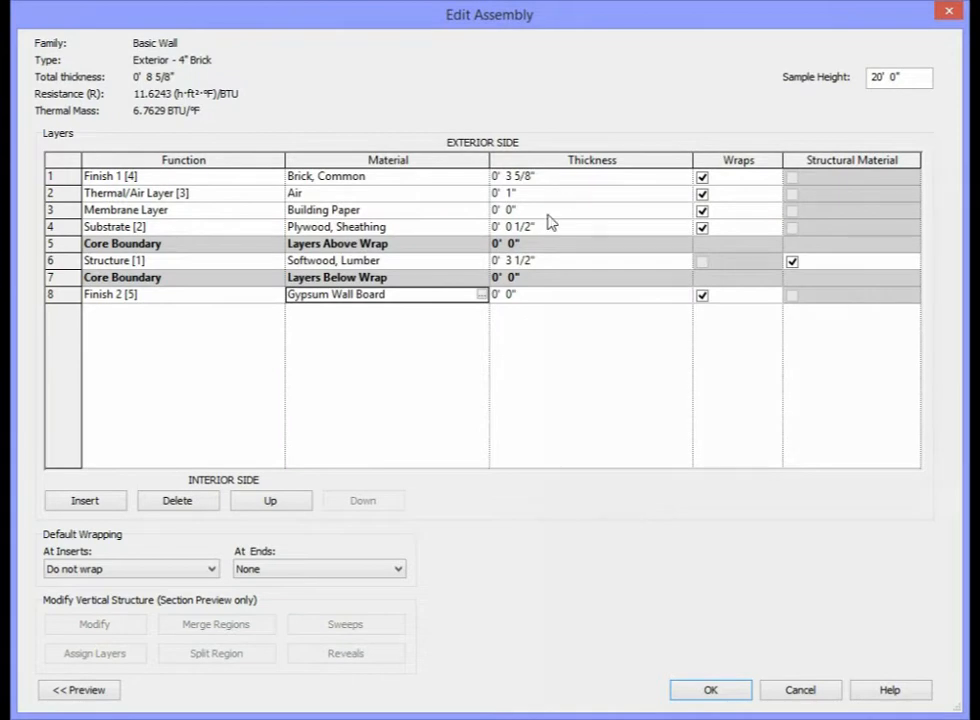
- Set the thickness of the Gypsum Wall Board layer to 1/2"
click(515, 295)
click(533, 299)
key(BackSpace)
text(1/2)
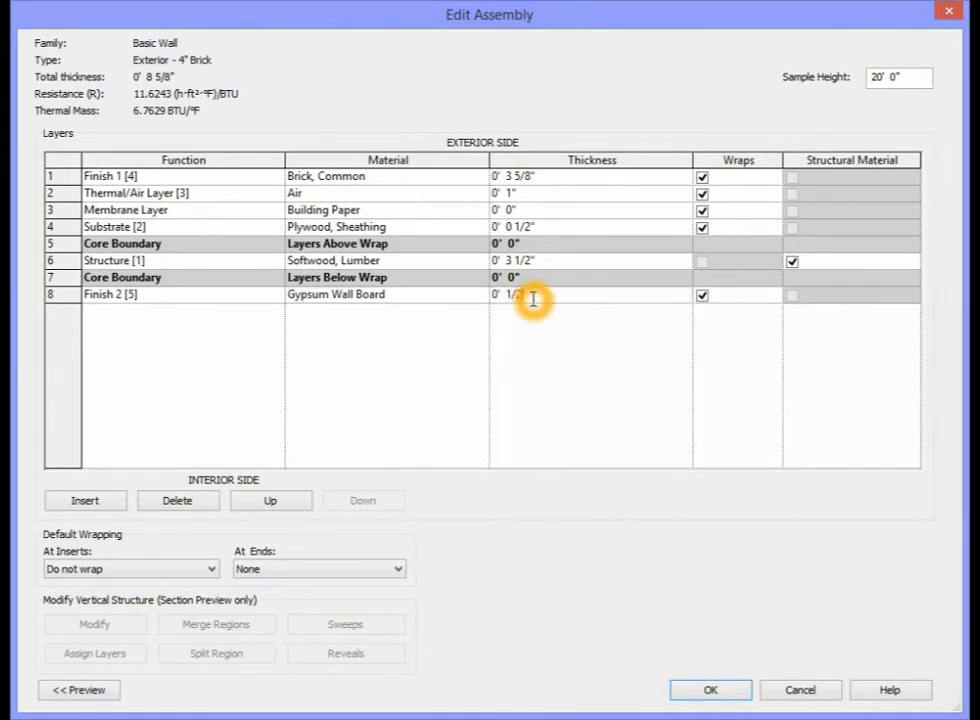
click(683, 418)
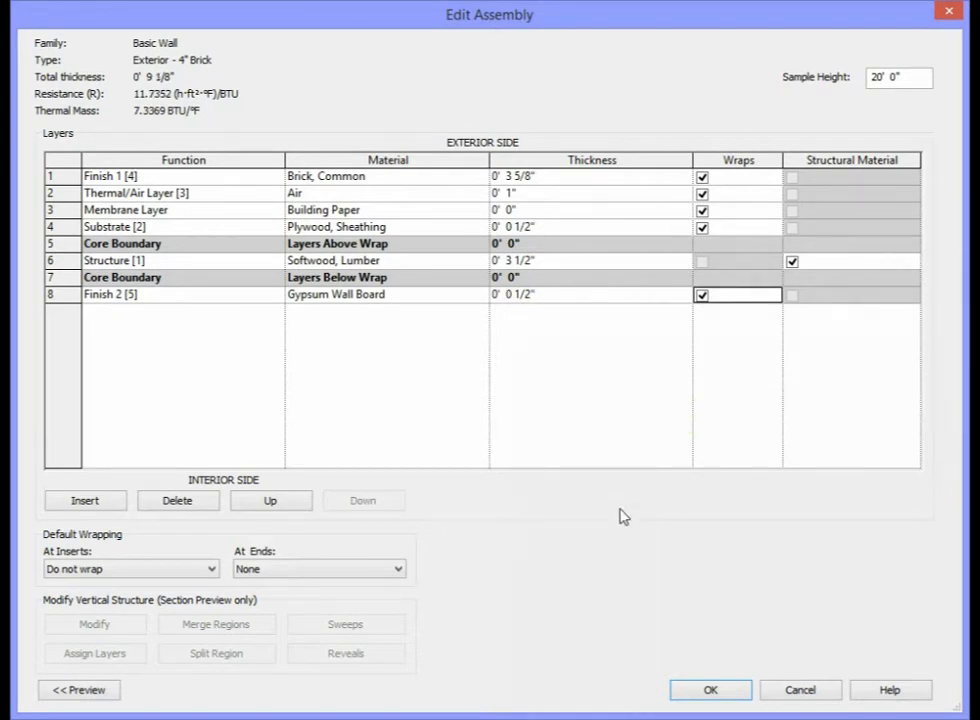
- Examine the layered wall assembly in the preview and close the preview again
click(88, 692)
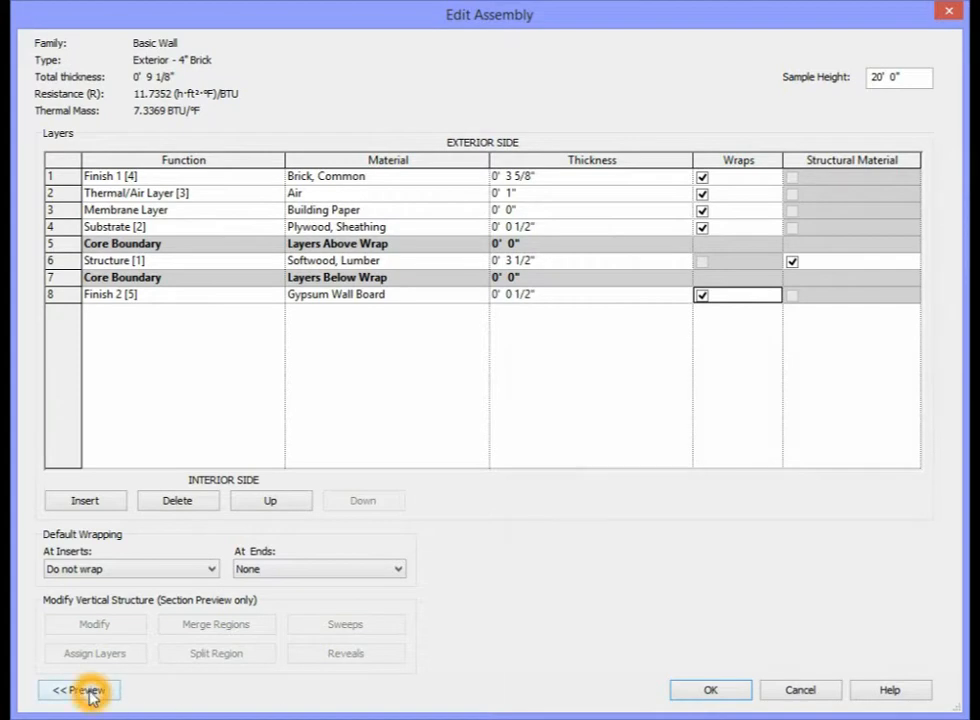
click(92, 694)
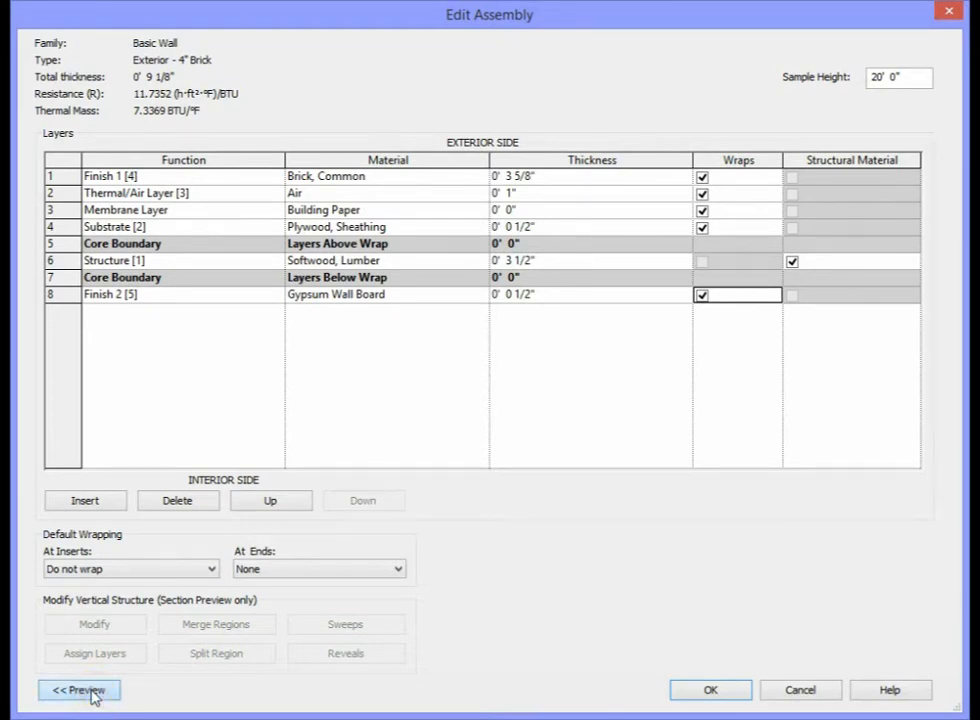
click(92, 694)
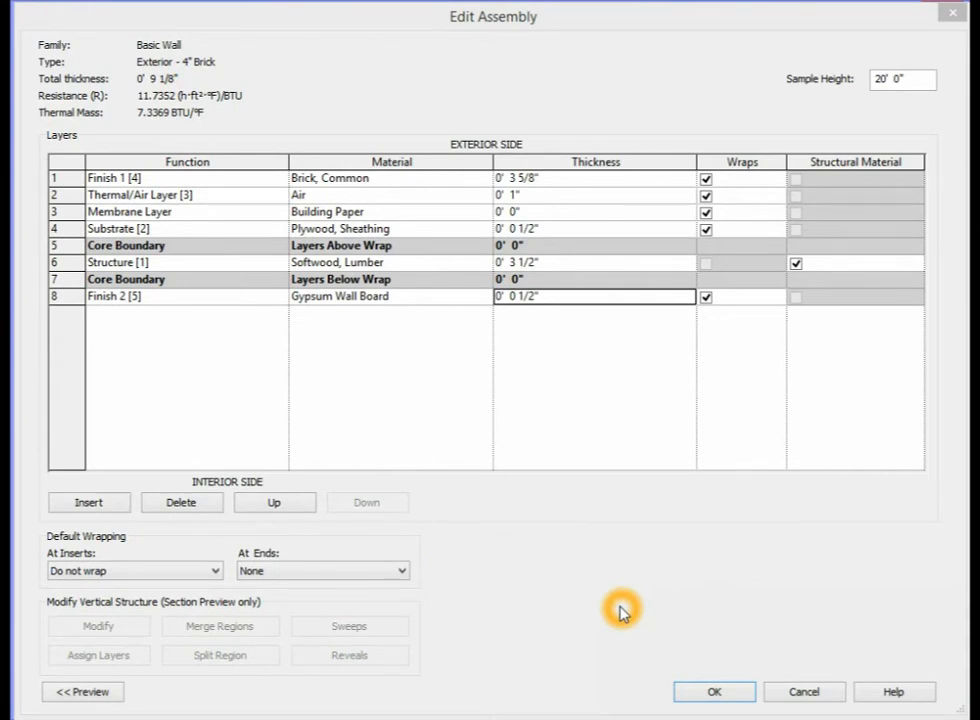
- Accept the layer assembly and the type properties of the Exterior - 4" Brick wall type
click(715, 692)
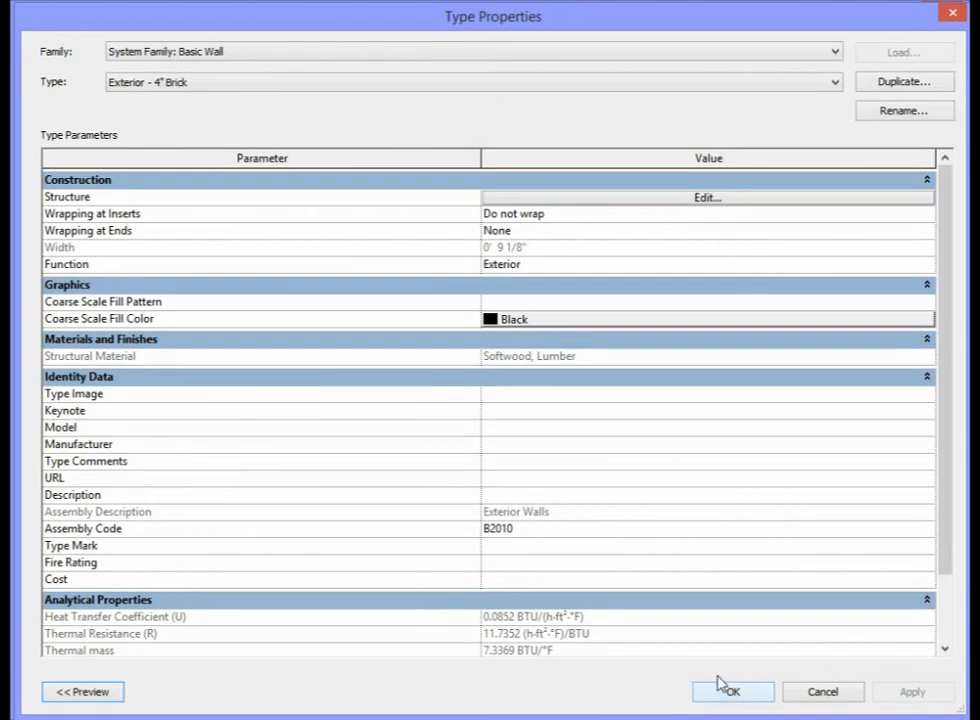
click(711, 688)
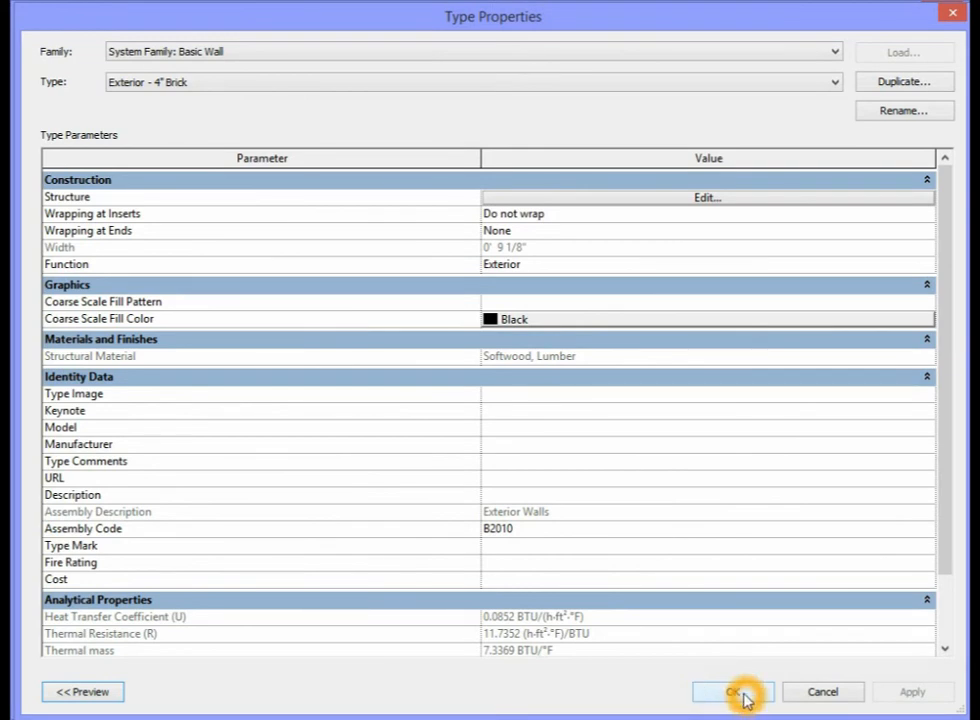
click(744, 697)
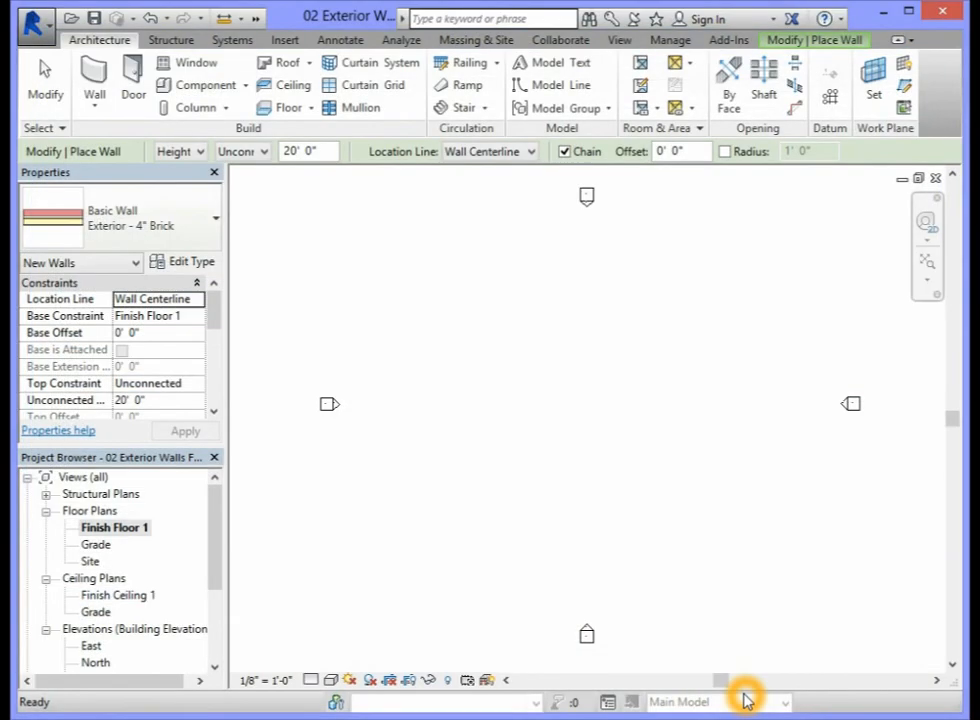